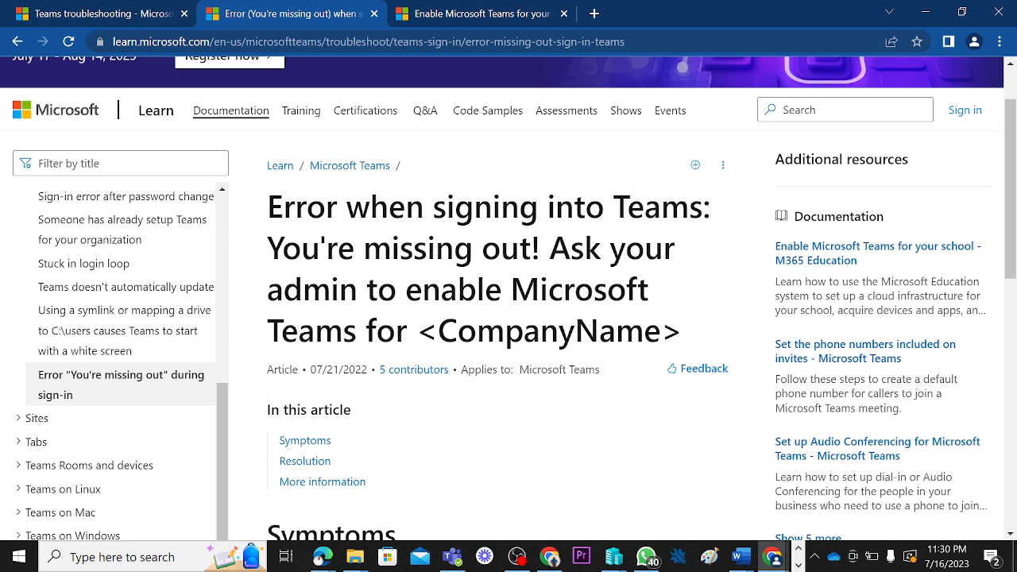
- Read the symptoms and resolution of the "You're missing out" sign-in error article, highlighting the phrase "isn't enabled by default"
scroll(535, 329, "down", 5)
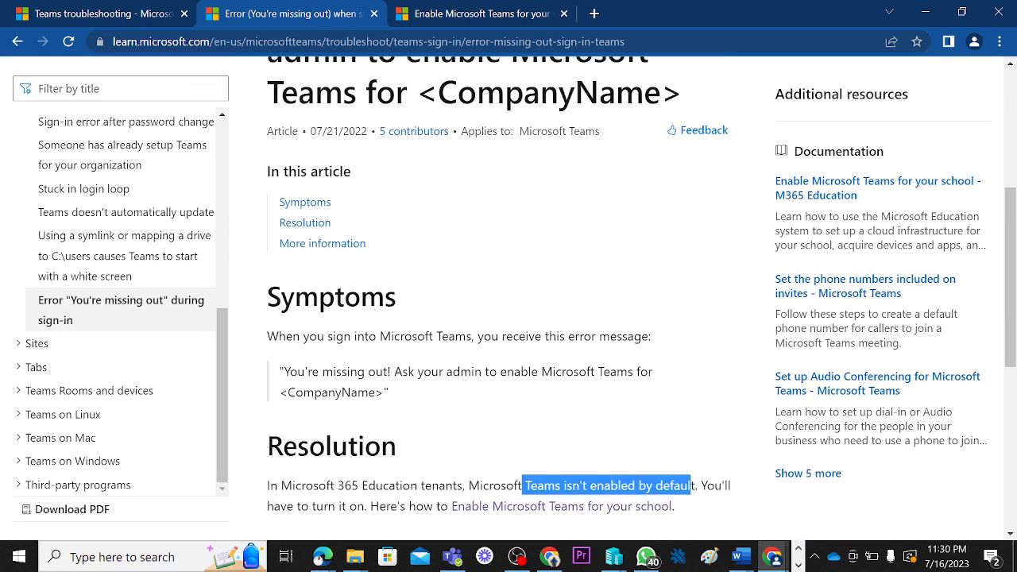
scroll(524, 364, "down", 2)
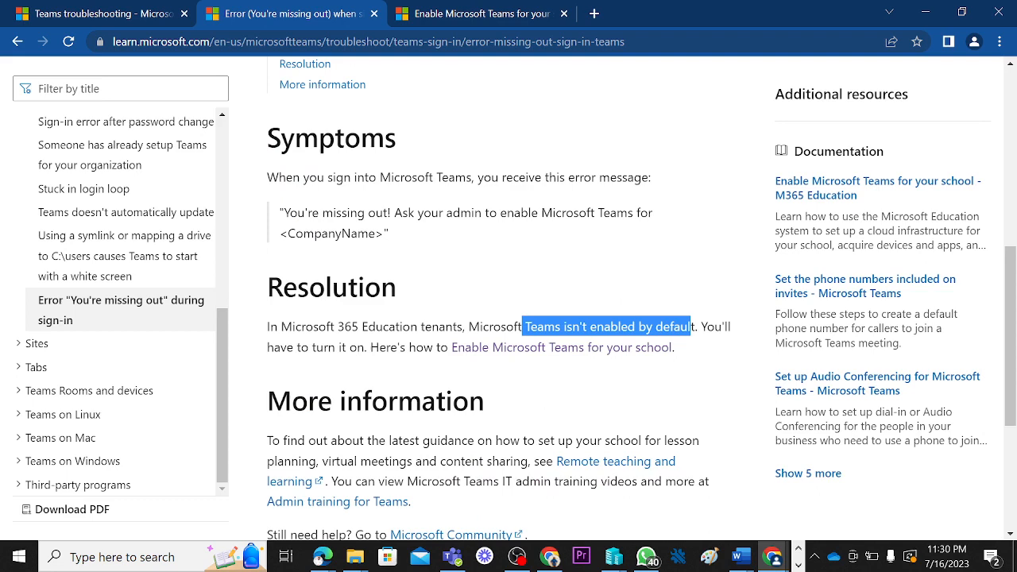
left_click(444, 364)
scroll(466, 357, "down", 1)
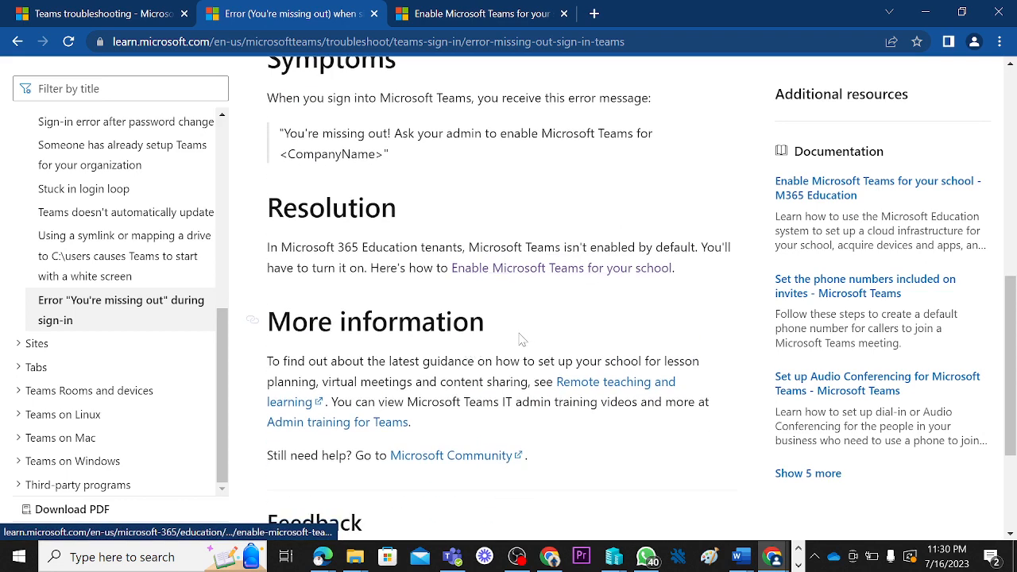
scroll(538, 339, "down", 2)
scroll(537, 340, "up", 3)
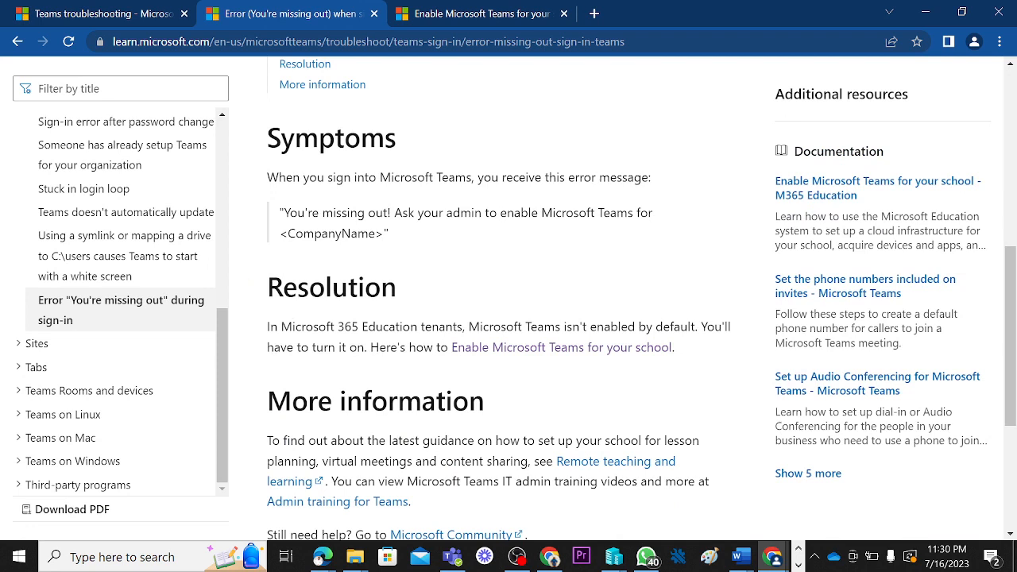
left_click_drag(695, 327, 563, 327)
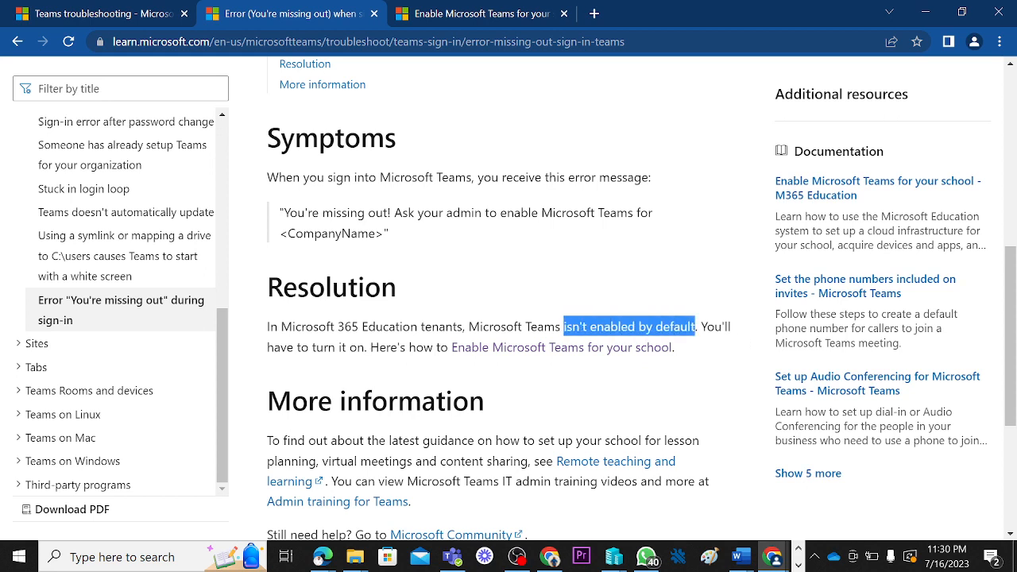
- Open the "Enable Microsoft Teams for your school" link in a new tab and read through its admin center instructions
right_click(549, 351)
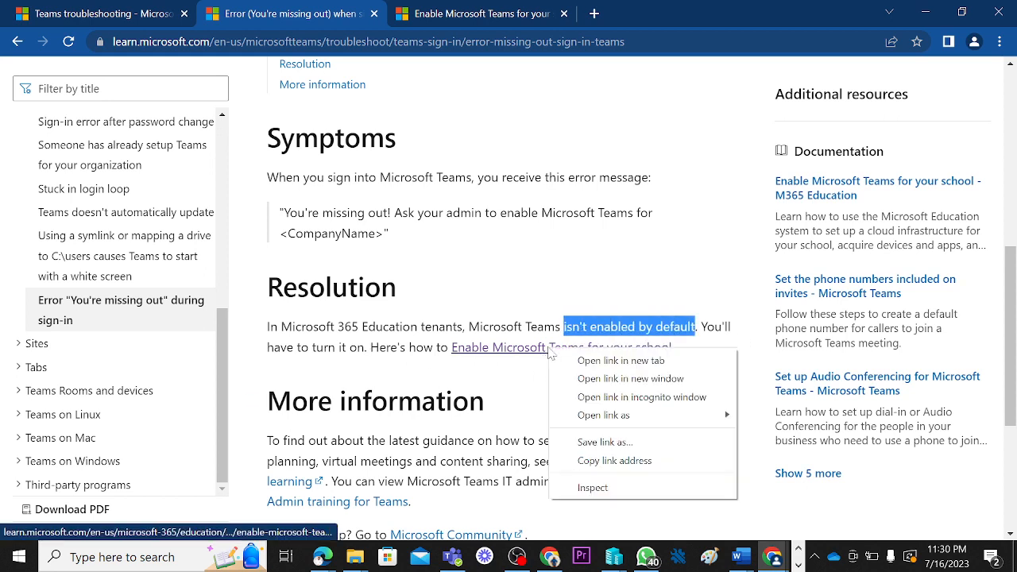
left_click(608, 360)
left_click(678, 14)
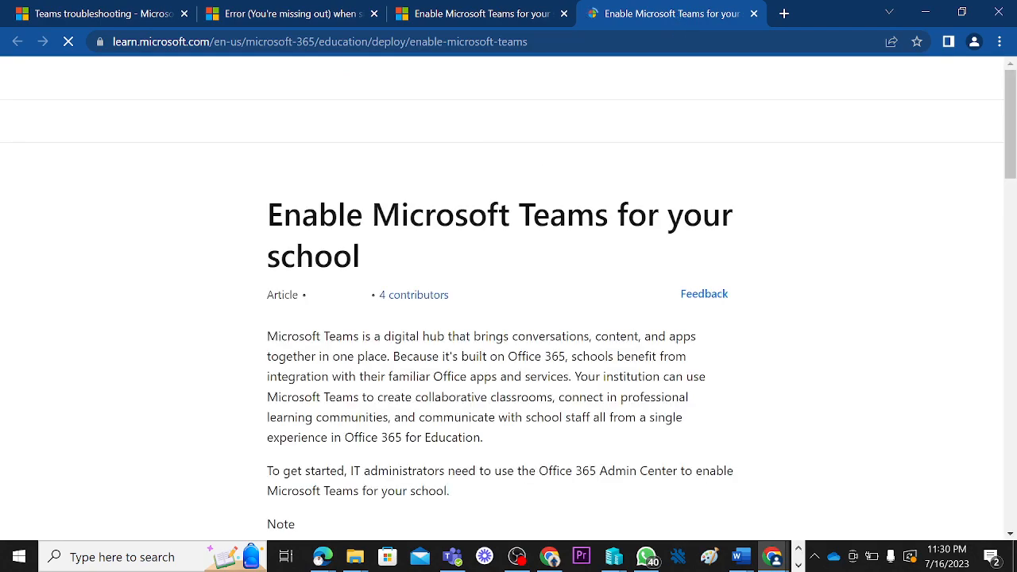
scroll(453, 239, "down", 5)
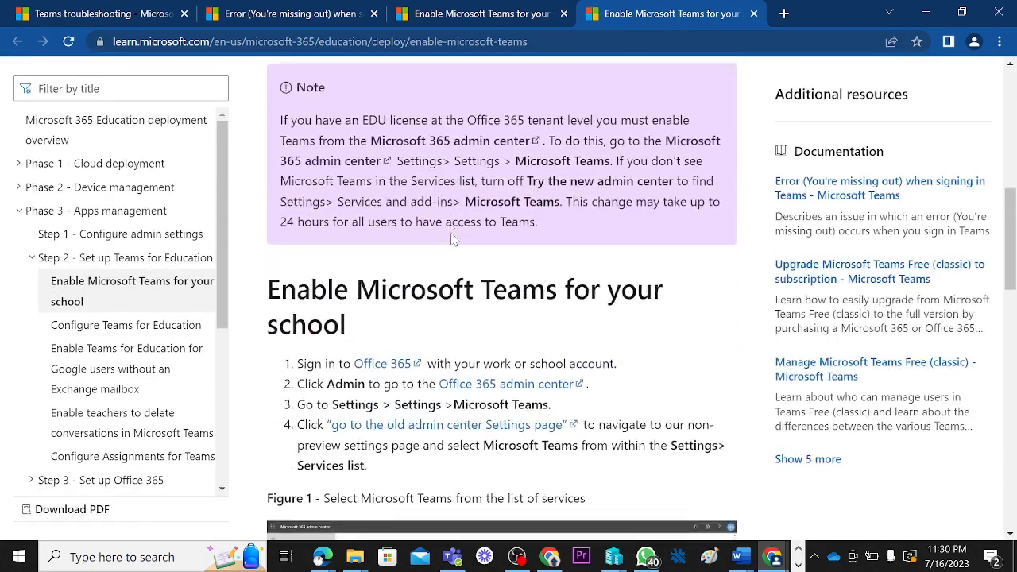
scroll(453, 238, "down", 4)
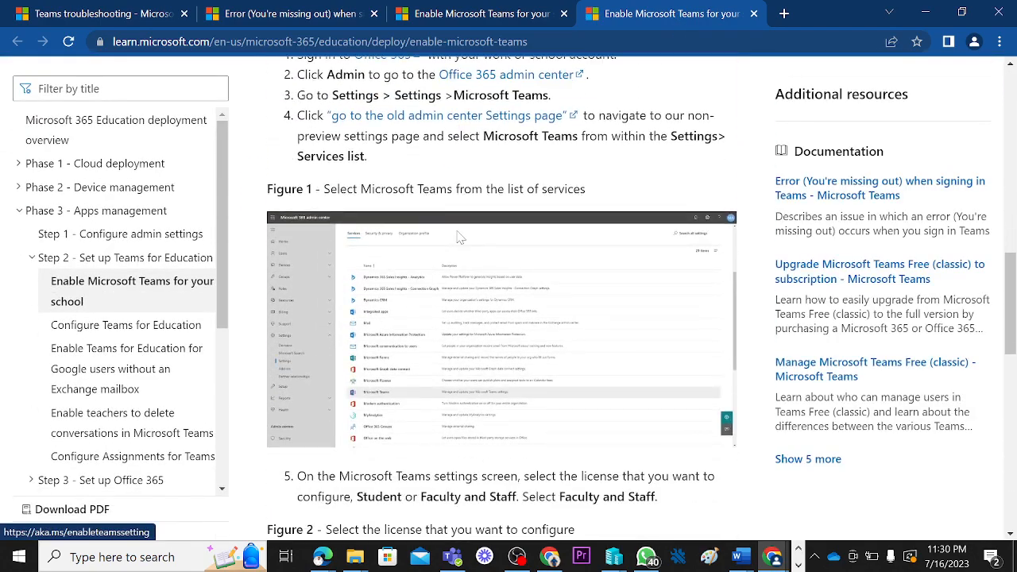
scroll(457, 237, "down", 9)
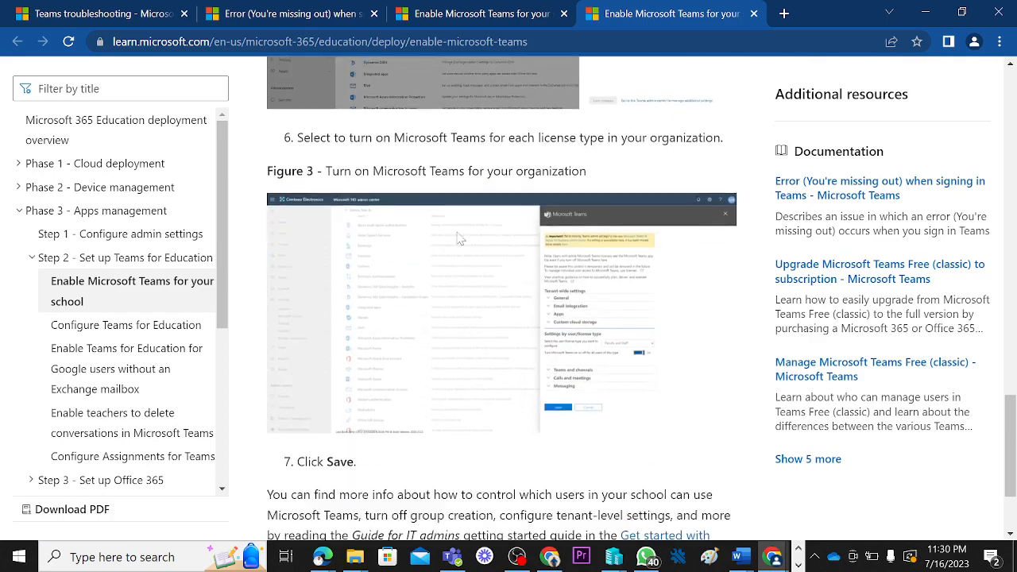
scroll(458, 238, "down", 2)
scroll(458, 239, "up", 7)
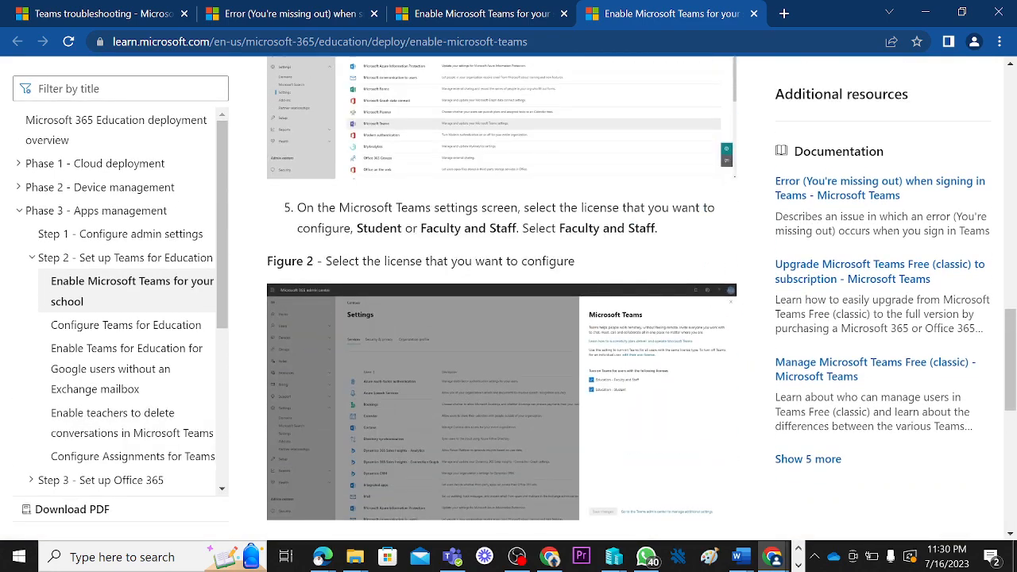
scroll(501, 239, "up", 18)
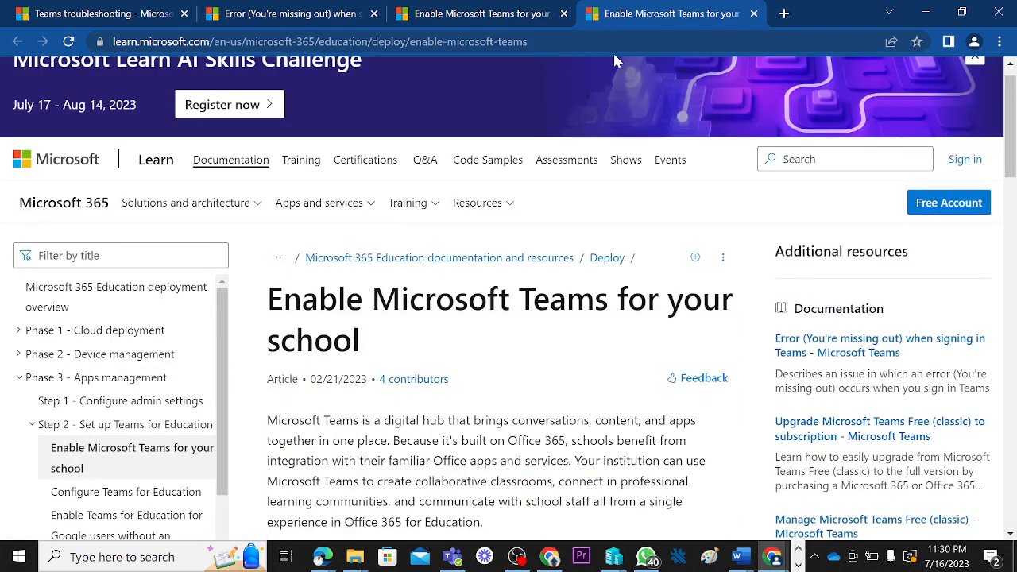
- Return to the Teams sign-in error article and view its title and contents
left_click(288, 18)
scroll(509, 302, "up", 4)
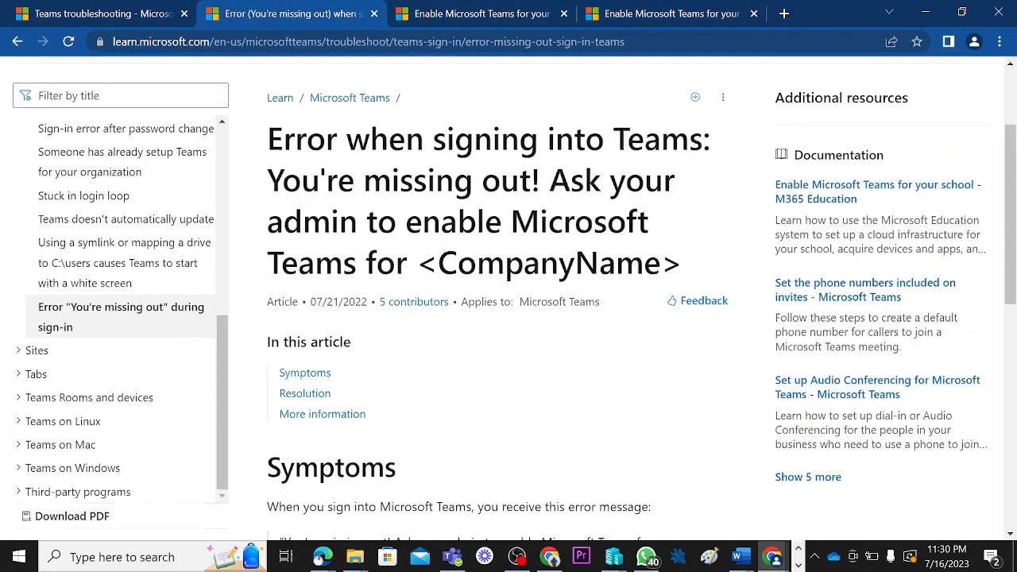
scroll(390, 233, "down", 1)
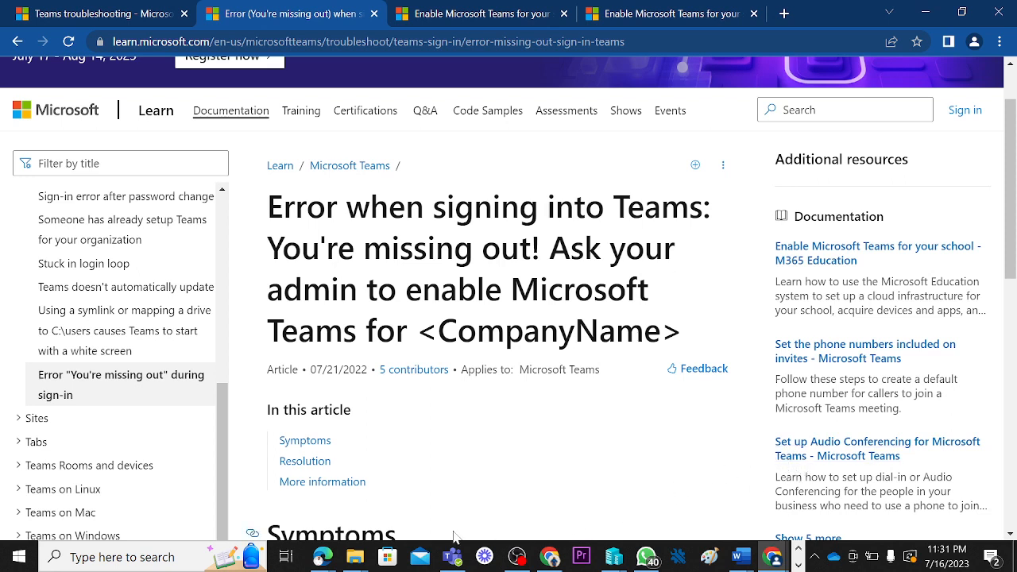
- Switch to the Microsoft 365 admin center in Edge and highlight the user's sign-in address and reset password
left_click(321, 556)
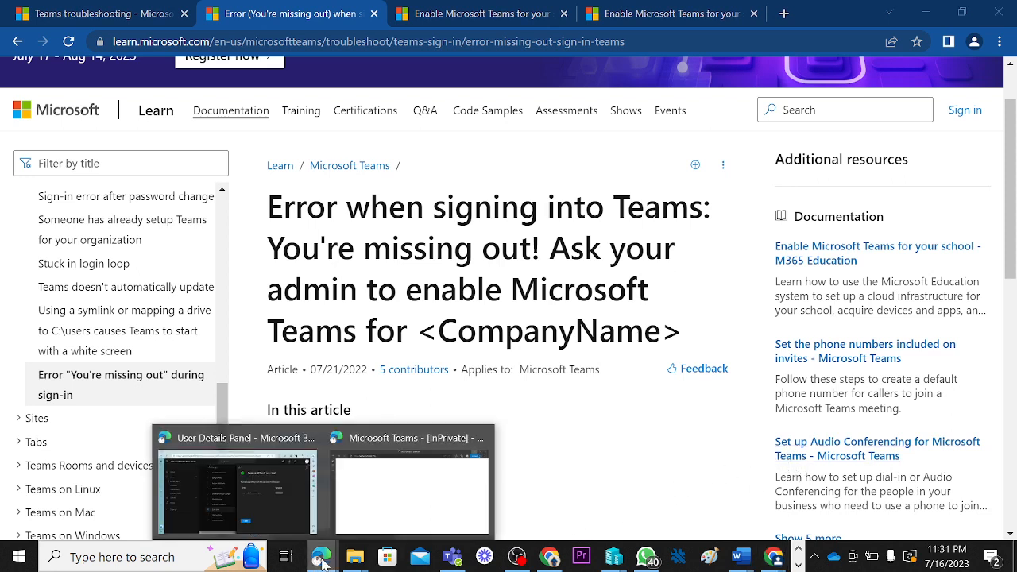
left_click(277, 499)
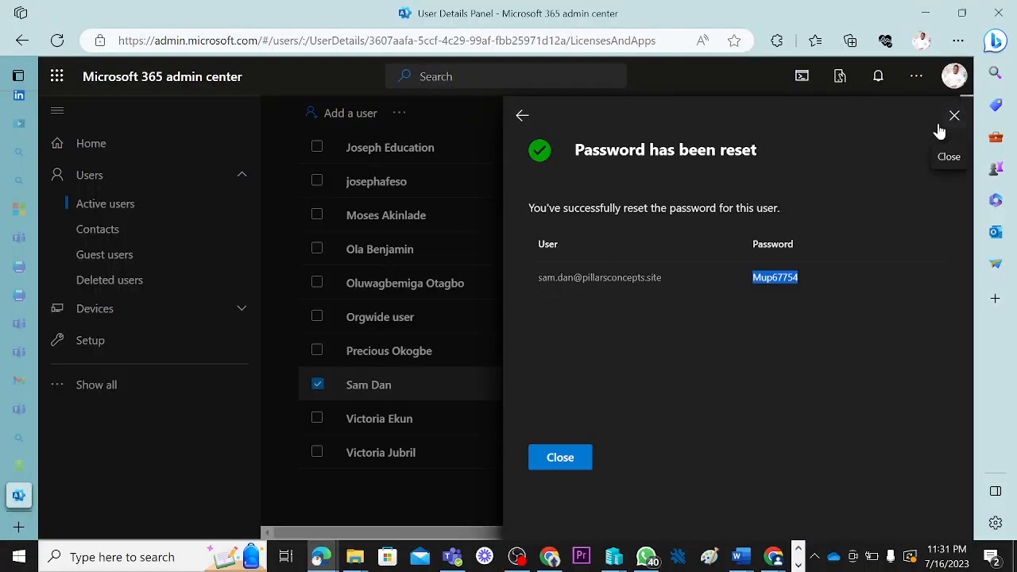
left_click_drag(537, 277, 672, 277)
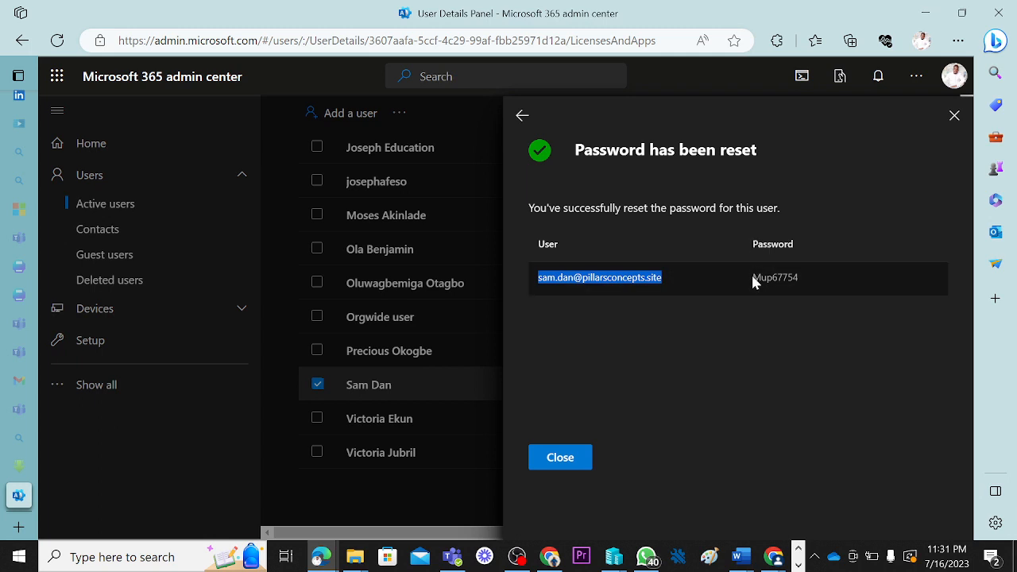
left_click_drag(753, 278, 809, 276)
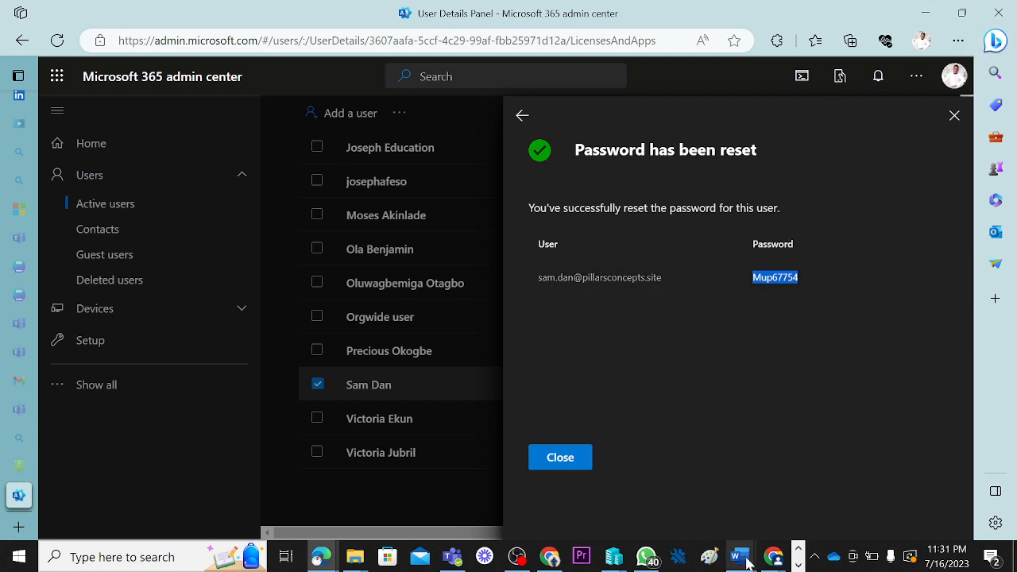
- Open a new InPrivate window and go to office.com
left_click(959, 41)
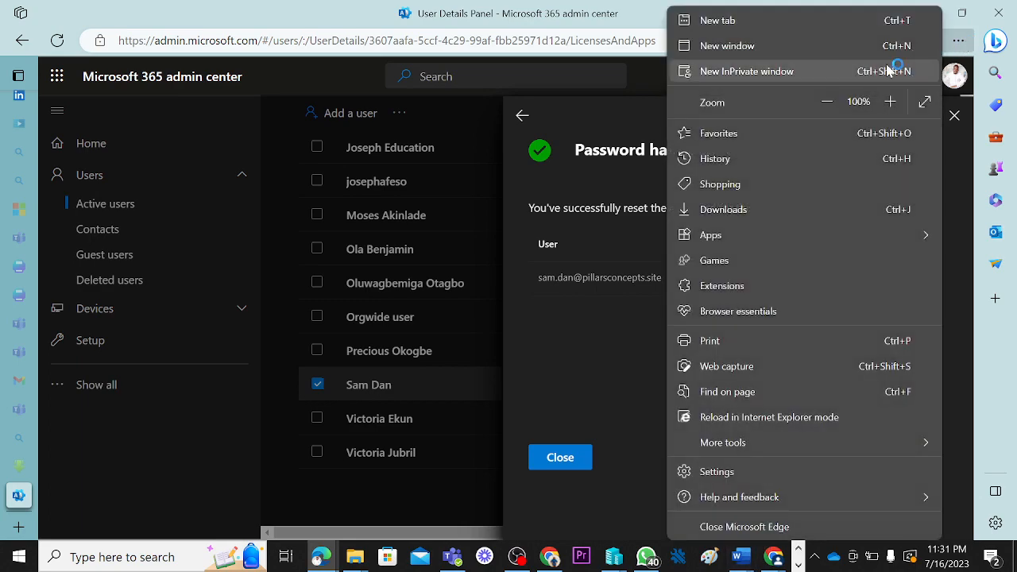
left_click(828, 73)
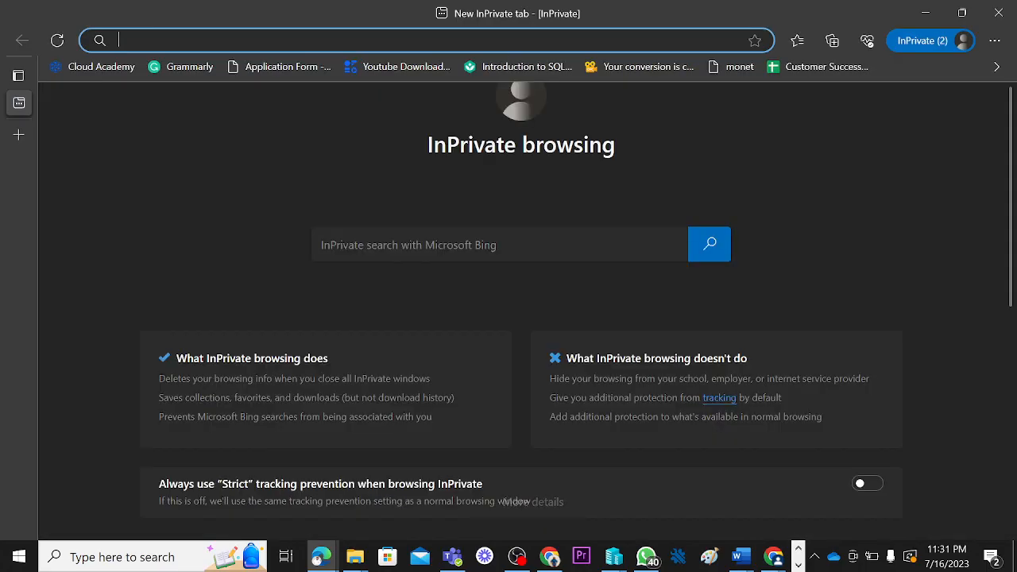
type("o")
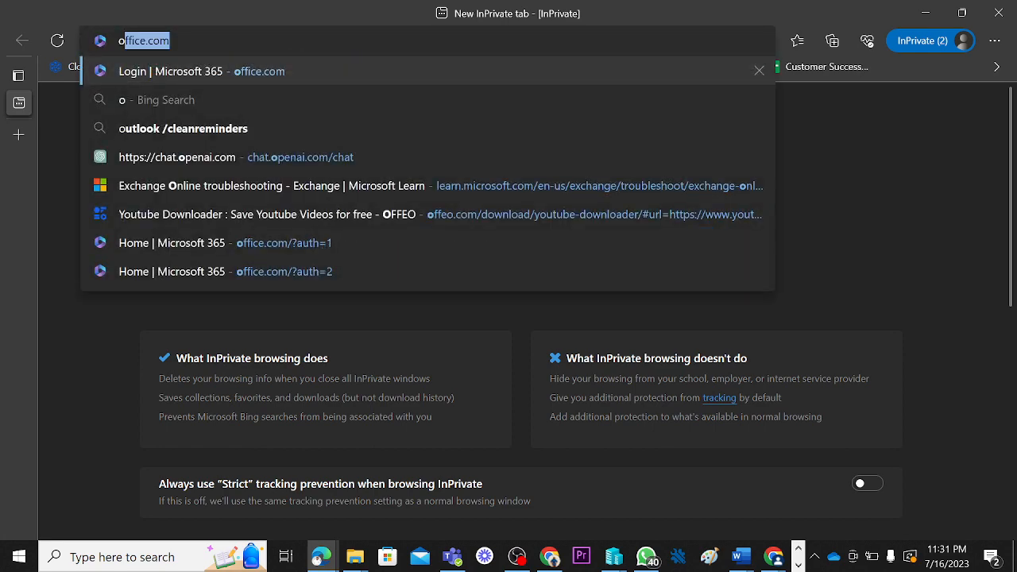
type("ffice.com")
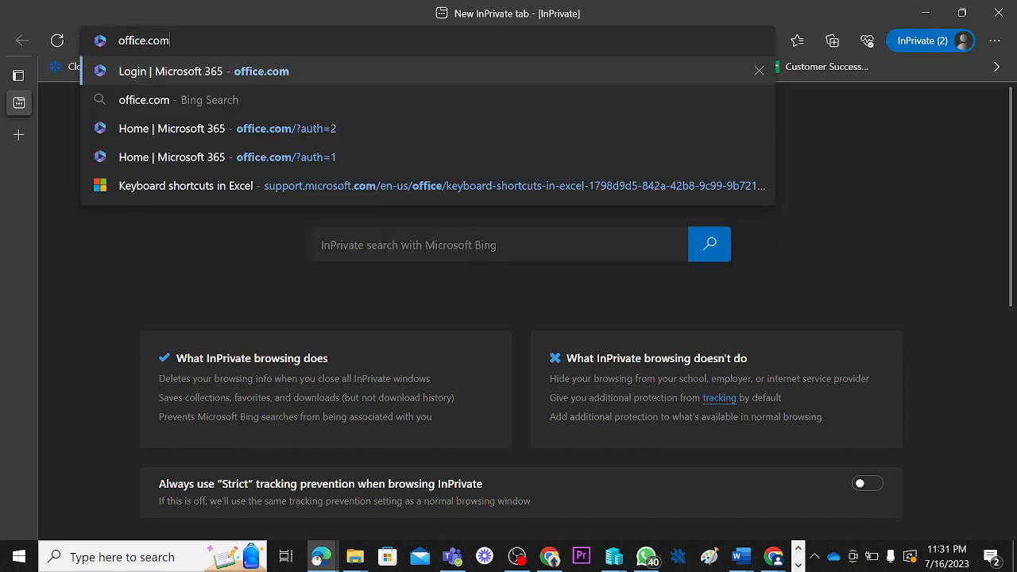
key("Return")
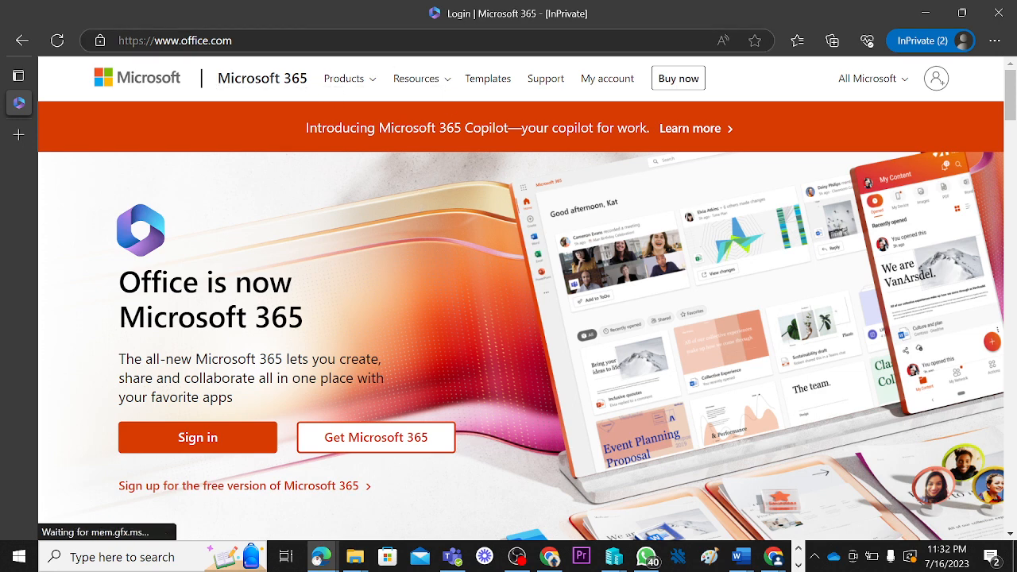
- Sign in to Microsoft 365 as the test user and go through the welcome slides
left_click(200, 447)
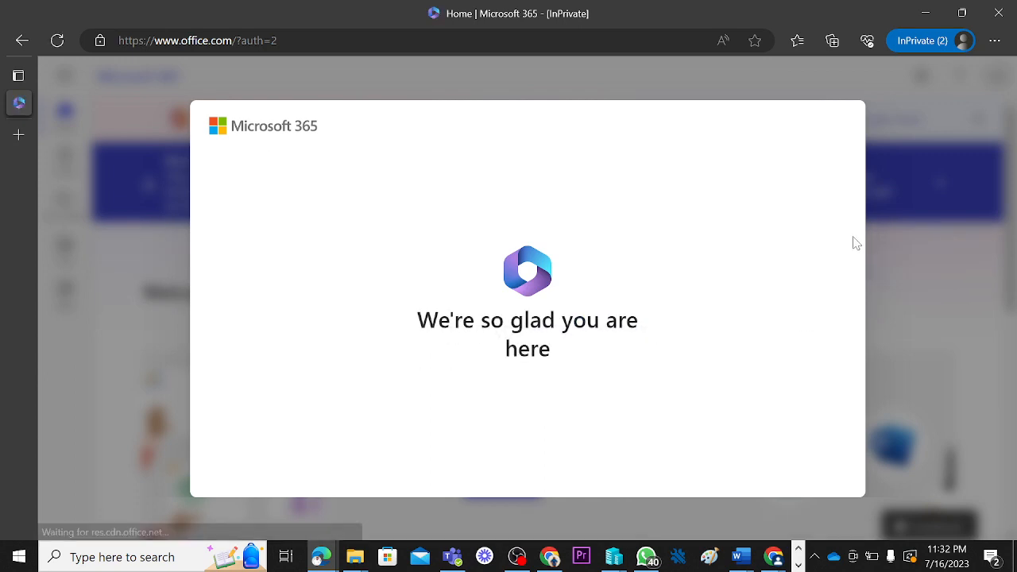
left_click(897, 298)
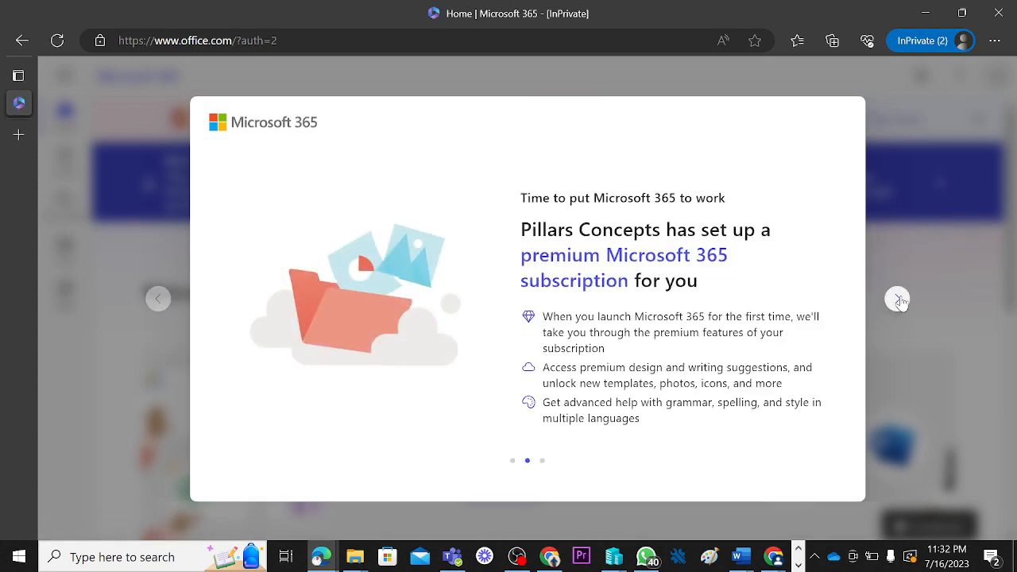
left_click(898, 298)
left_click(898, 298)
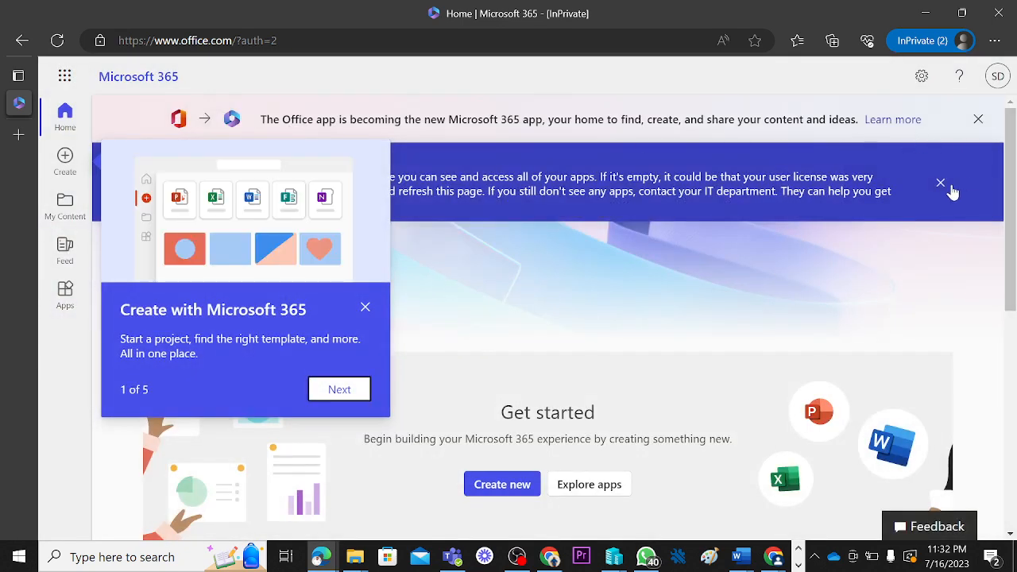
- Dismiss the missing-apps notice and the "Create with Microsoft 365" tour, and open the app launcher
left_click(938, 186)
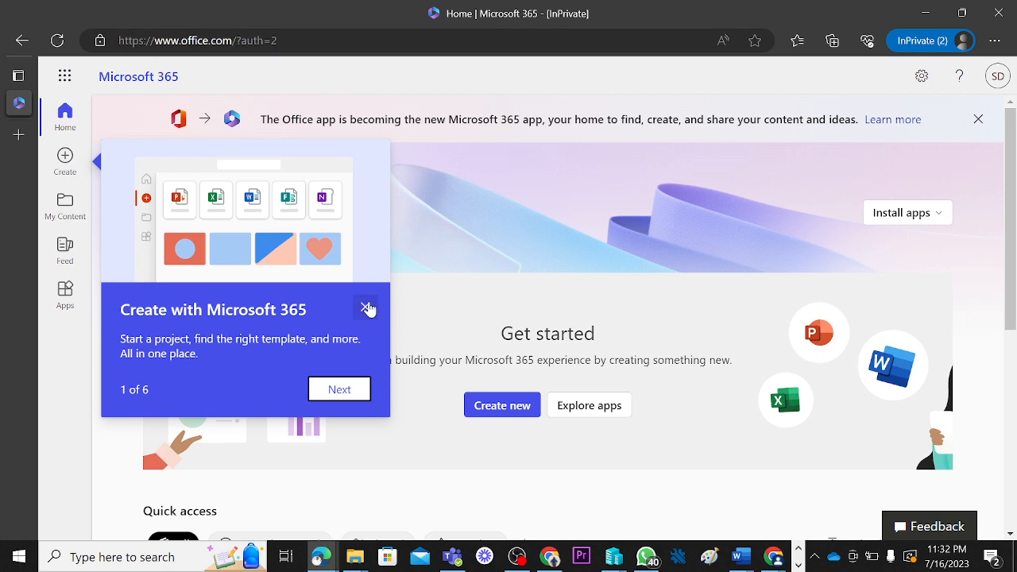
left_click(366, 307)
left_click(64, 76)
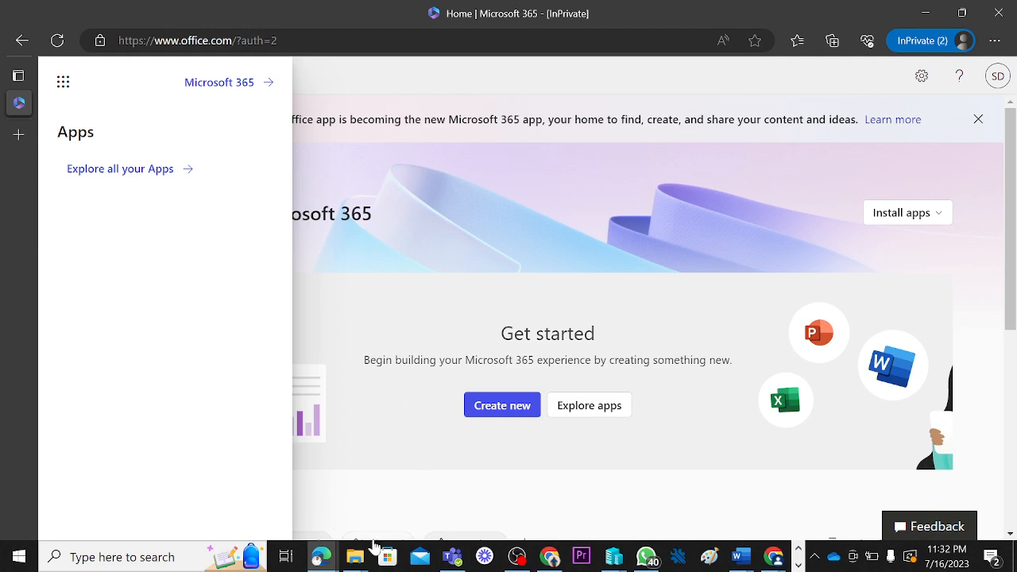
- Switch to the admin center window and close the password reset panel to check the user's licence in the active users list
mouse_move(320, 560)
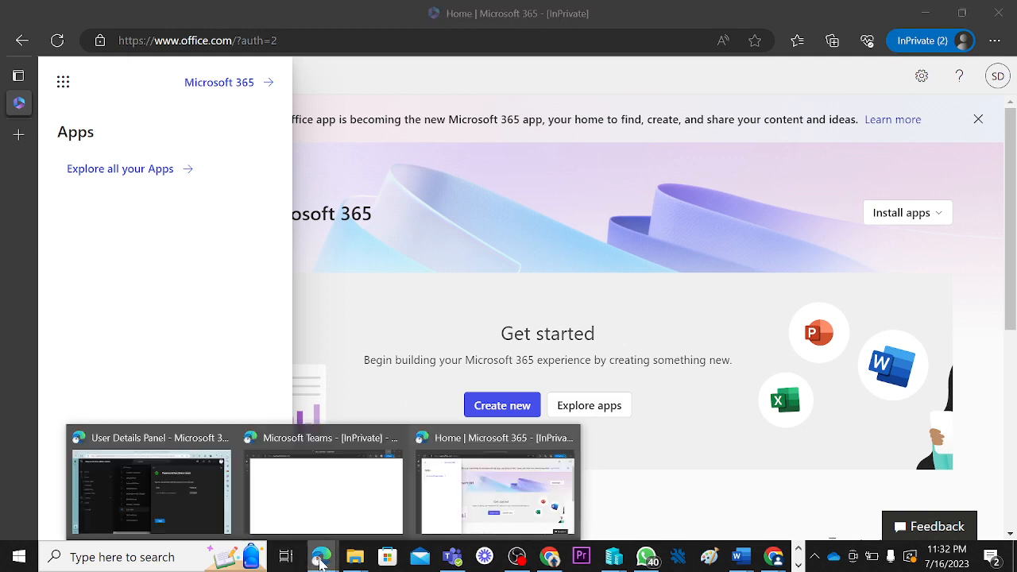
left_click(182, 493)
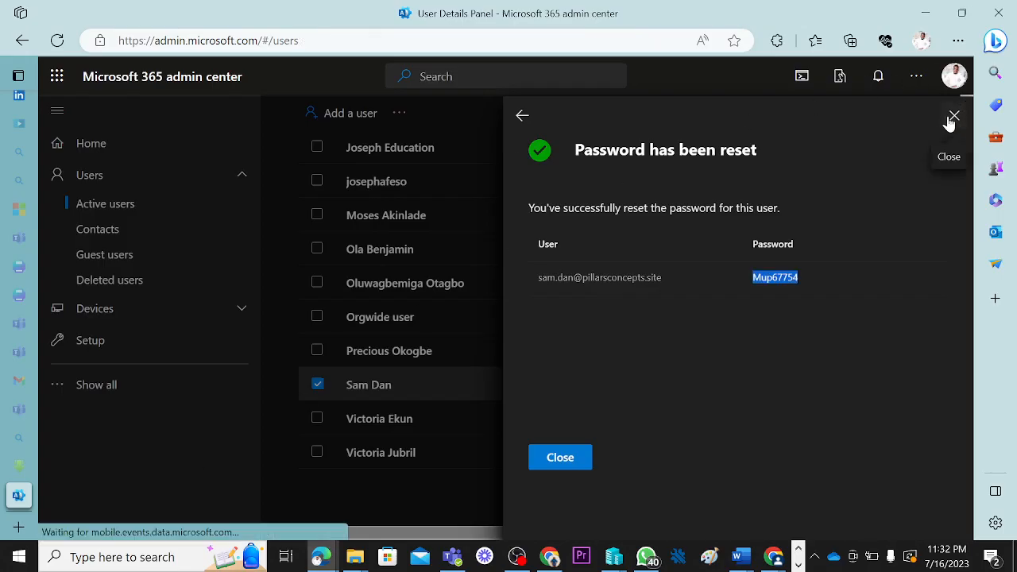
left_click(951, 117)
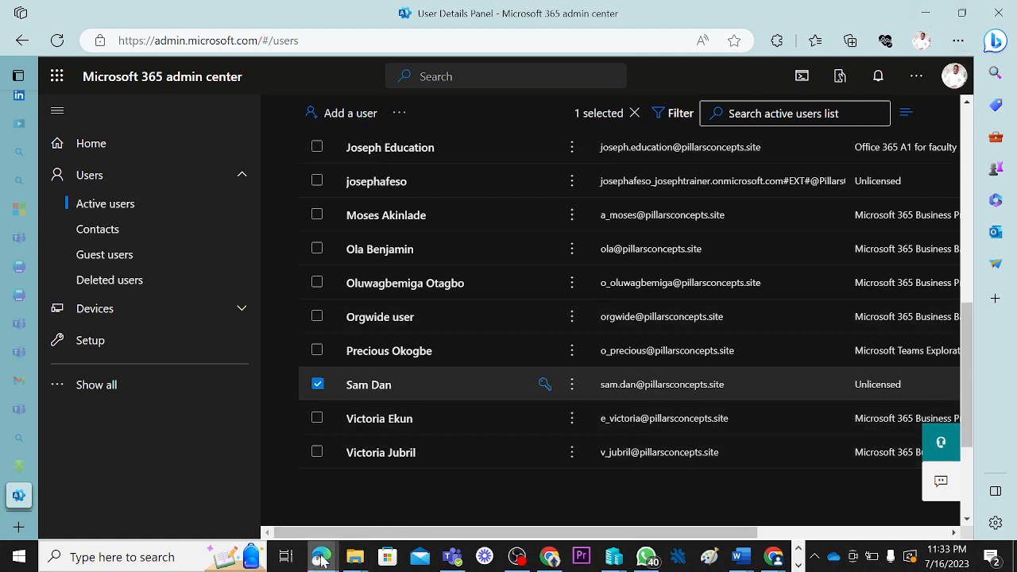
- Return to the InPrivate Microsoft 365 window and open teams.microsoft.com in a new tab
mouse_move(321, 561)
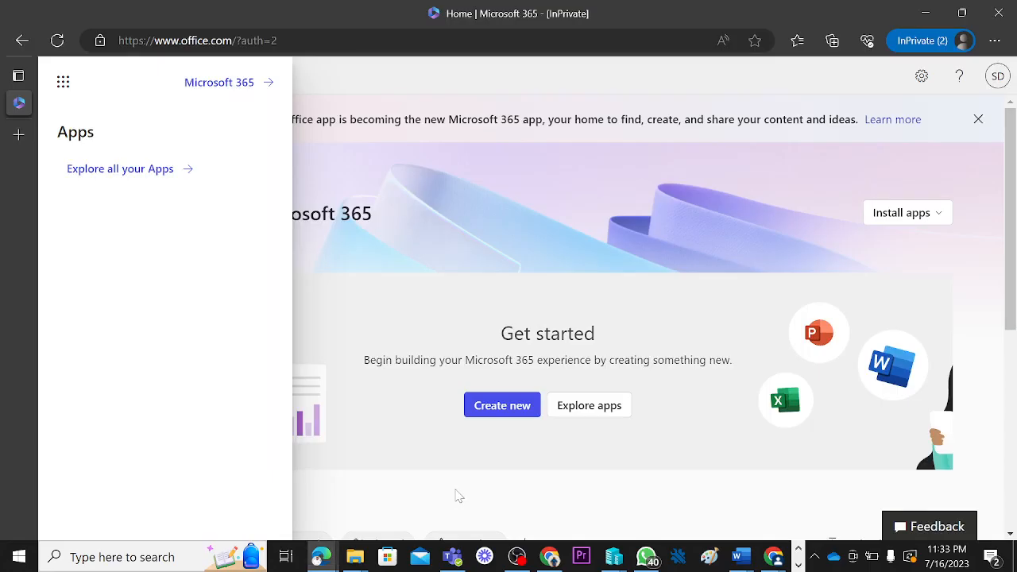
left_click(459, 496)
left_click(19, 136)
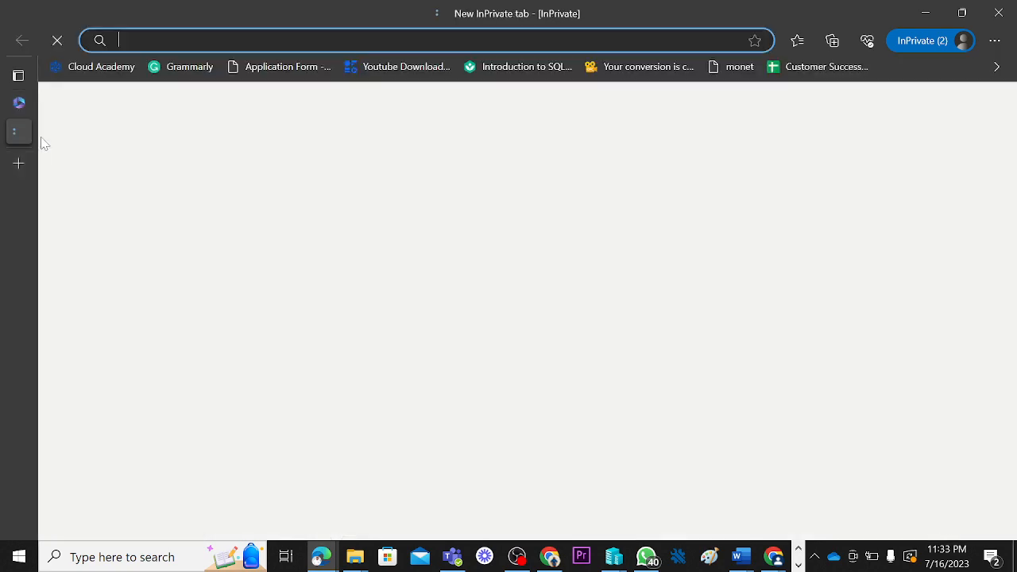
type("teams")
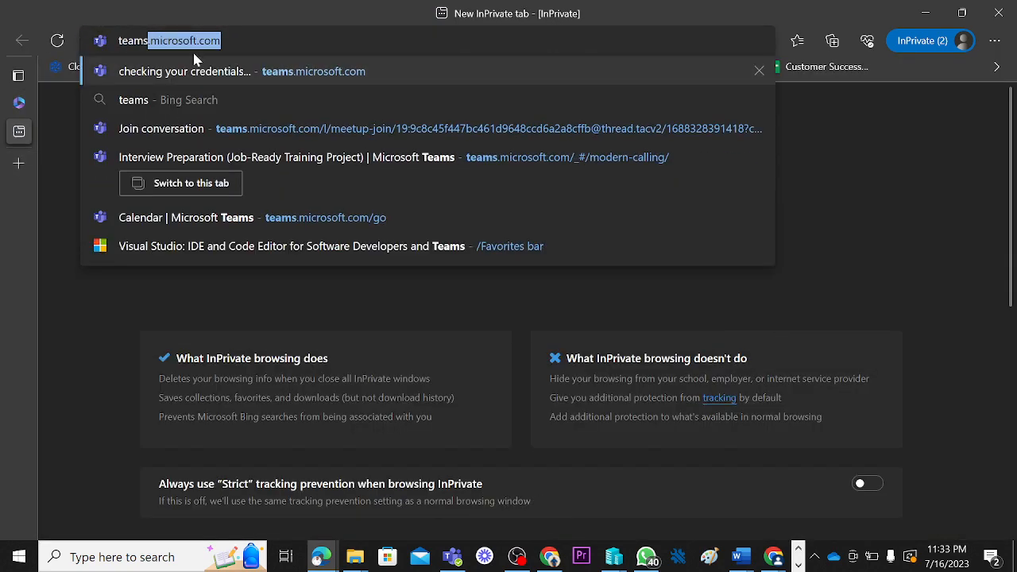
key("Right")
key("Return")
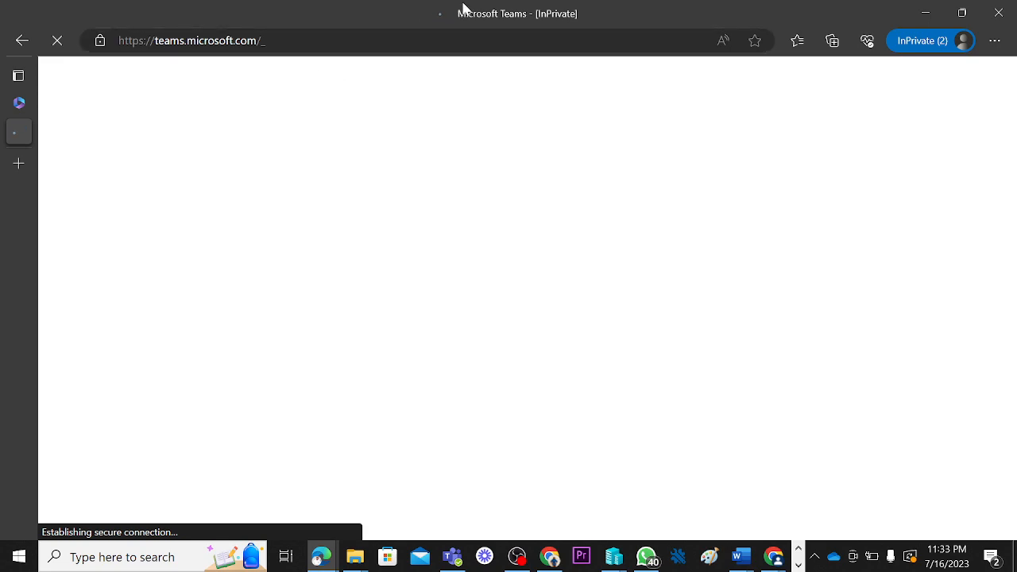
- Switch to the Microsoft Learn article on the Teams sign-in error, highlight the CompanyName placeholder in its title, and minimize that window
left_click_drag(463, 8, 604, 5)
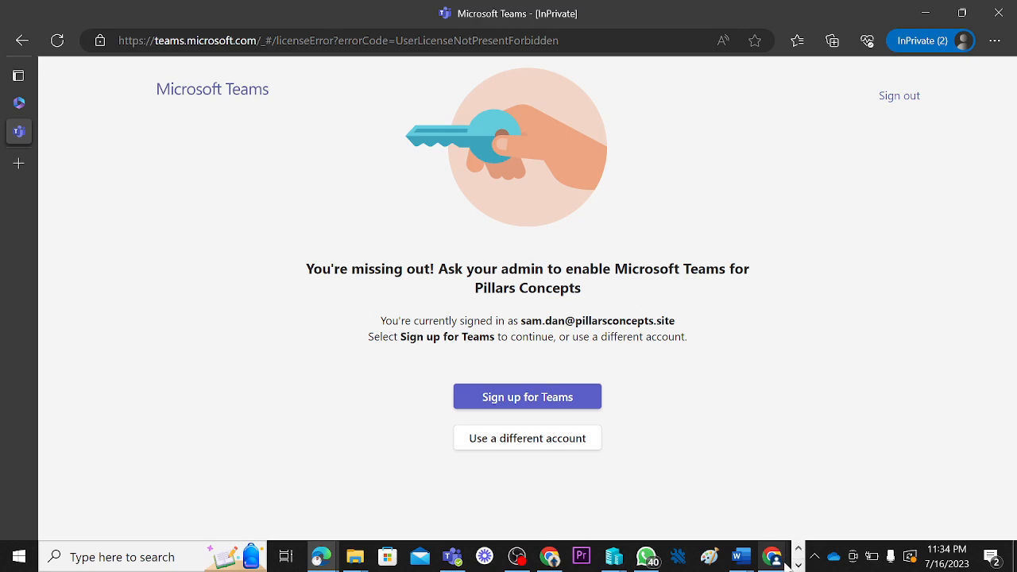
mouse_move(778, 558)
left_click(833, 493)
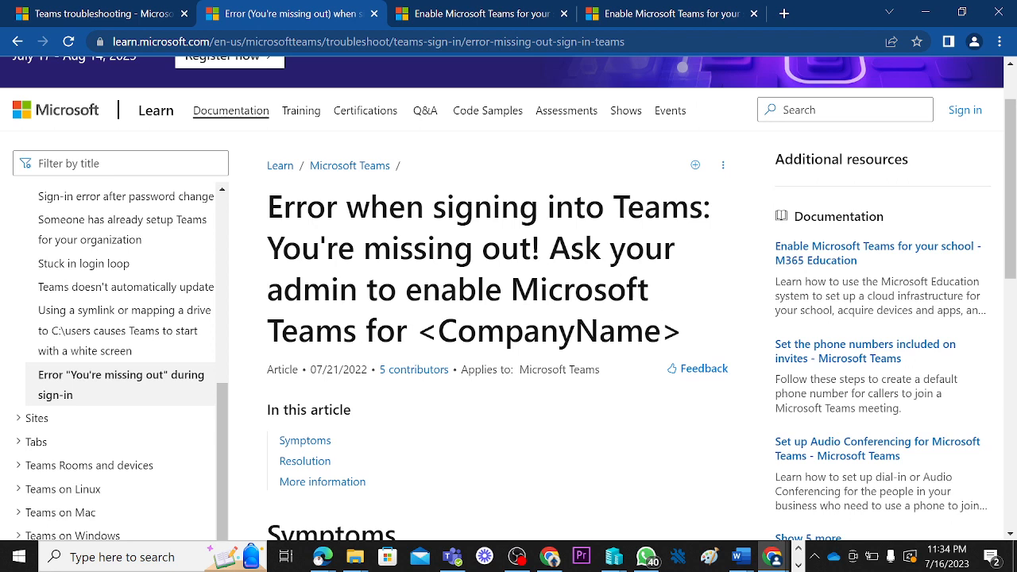
left_click_drag(437, 330, 681, 330)
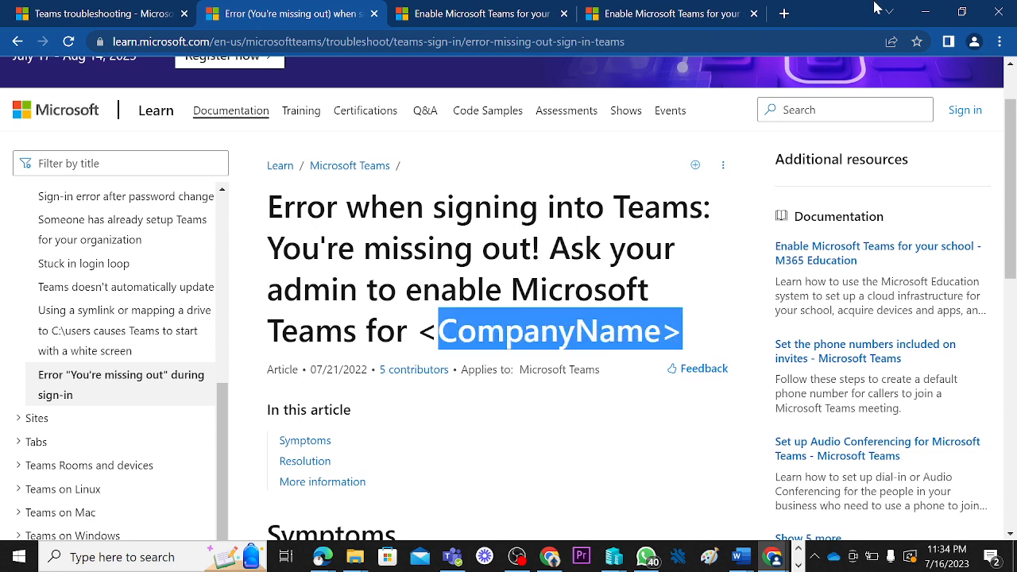
left_click(922, 14)
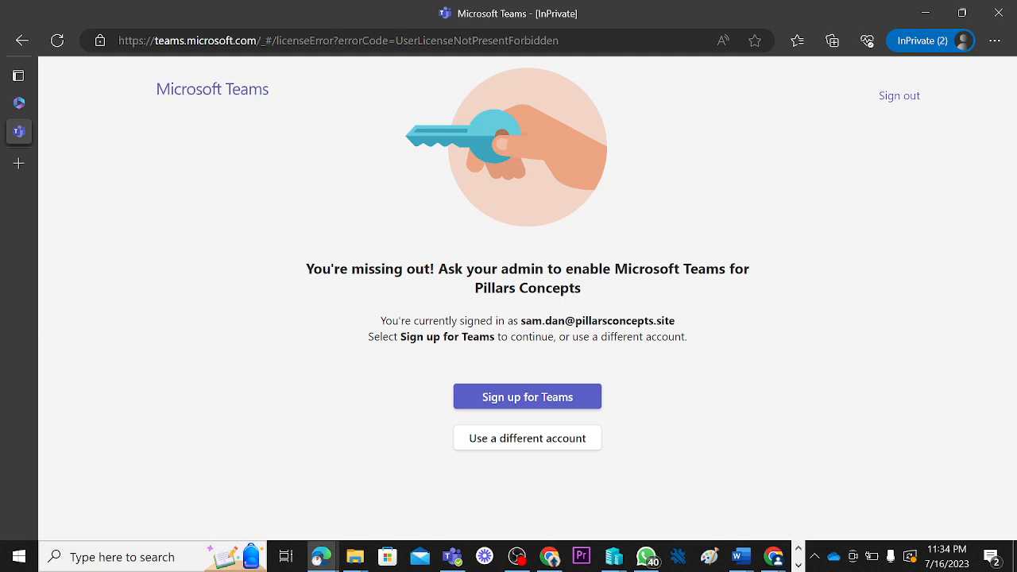
- Highlight the organization name, the signed-in account and the license error part of the web address on the Teams error page
left_click_drag(475, 287, 612, 292)
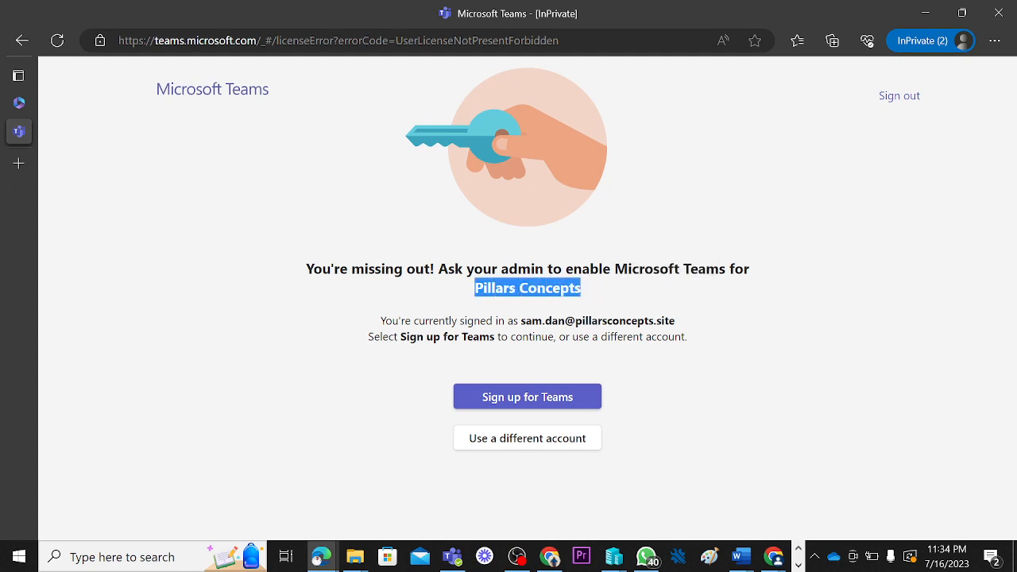
left_click_drag(531, 321, 690, 324)
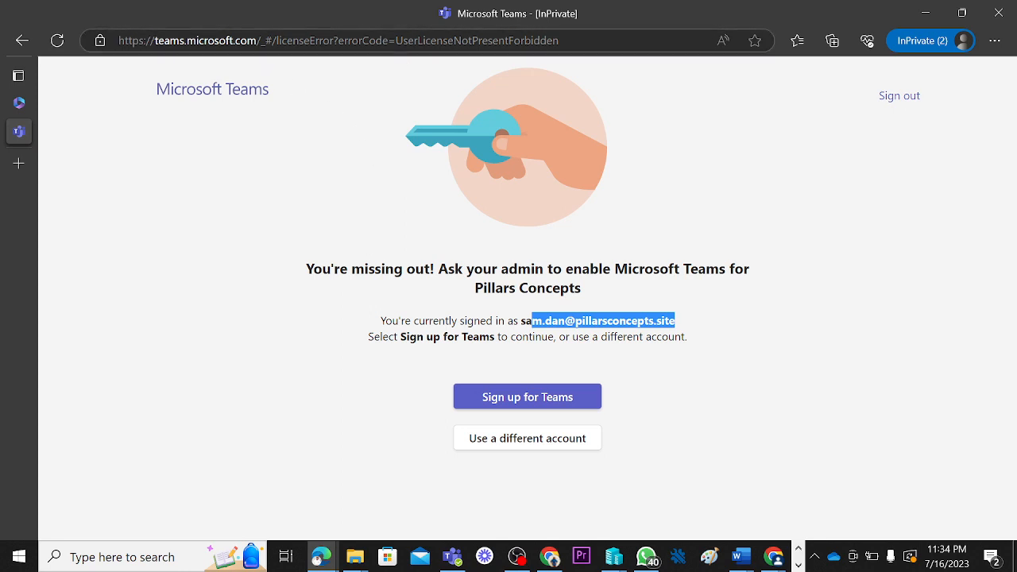
left_click_drag(276, 41, 561, 41)
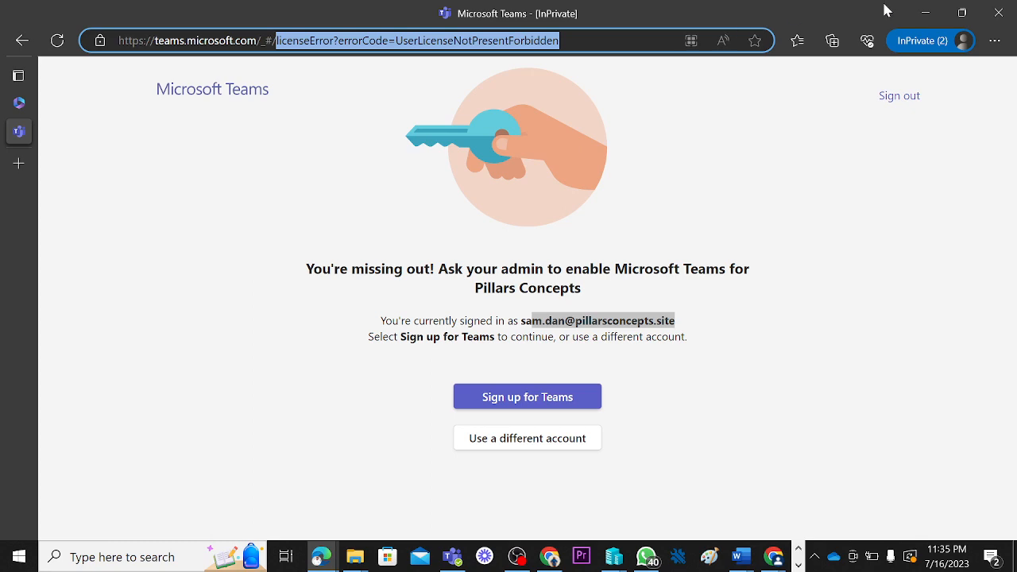
- Switch to the admin center window and select the Microsoft 365 Business Basic license in the test user's licenses and apps
mouse_move(322, 565)
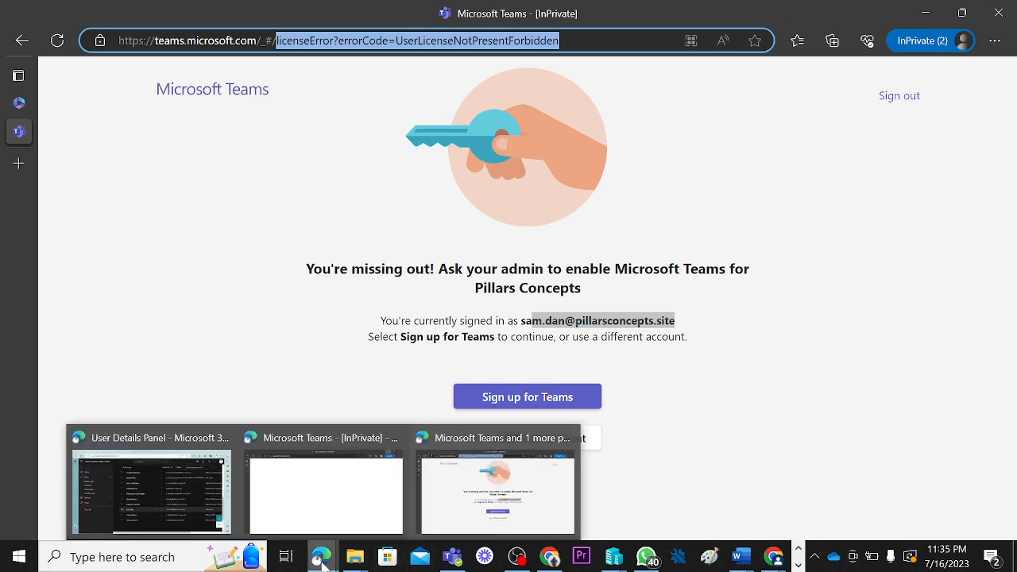
left_click(183, 505)
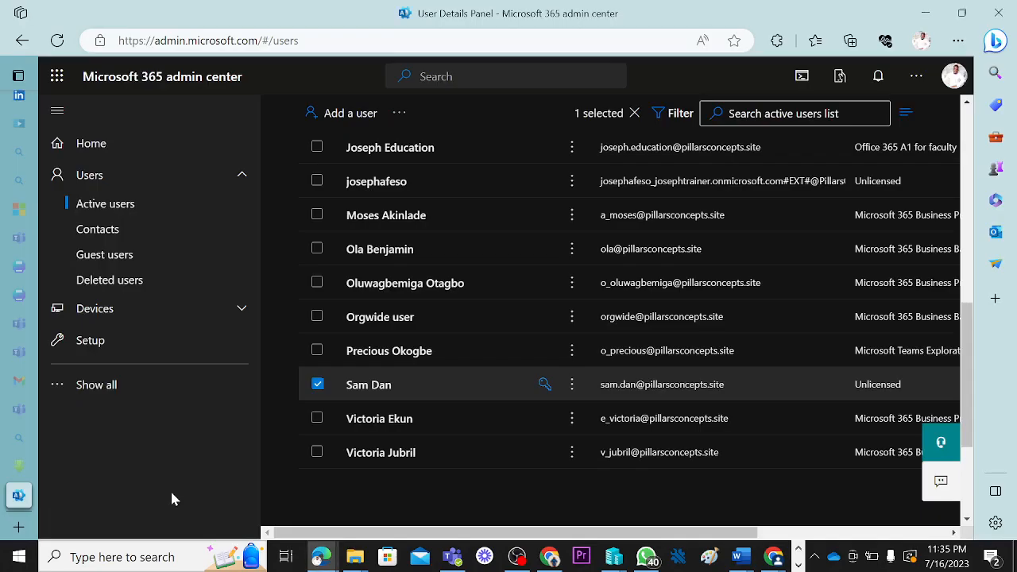
left_click(369, 385)
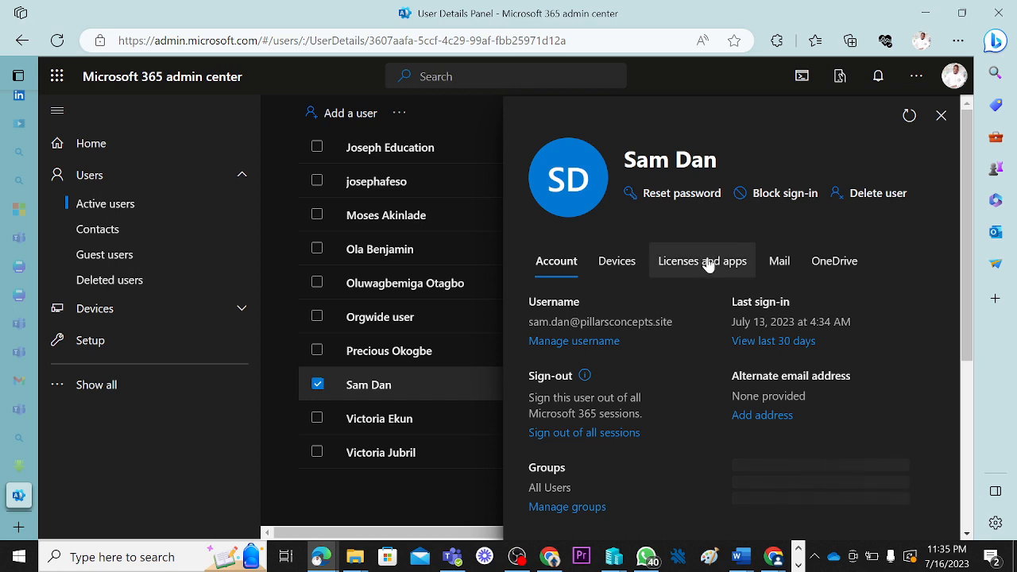
left_click(710, 264)
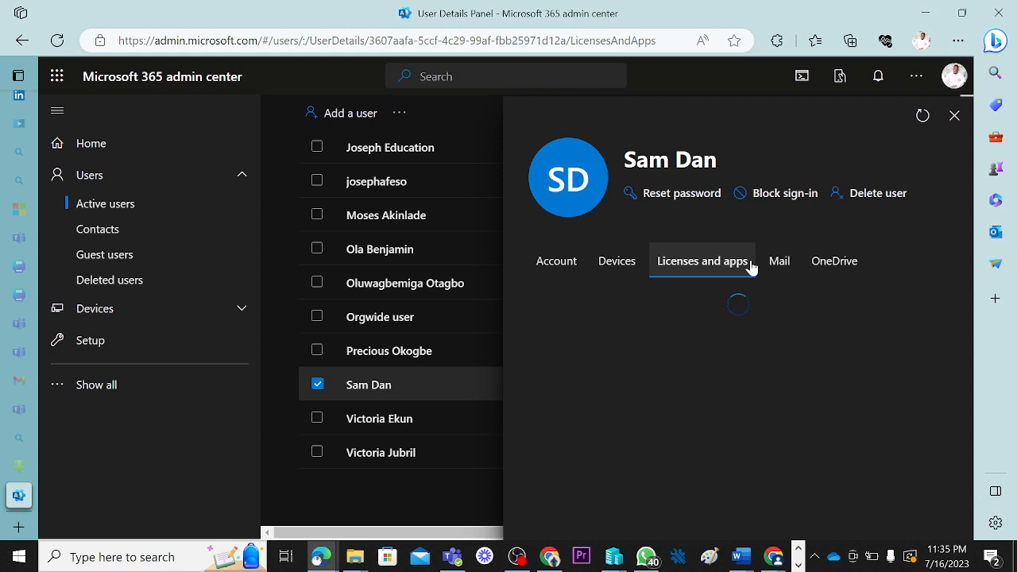
scroll(733, 297, "down", 2)
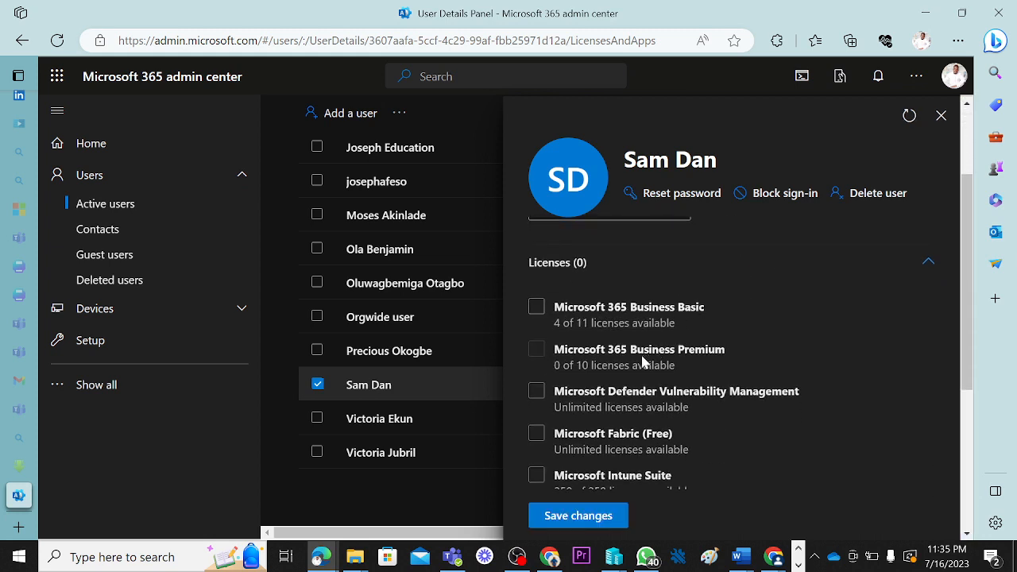
left_click(536, 307)
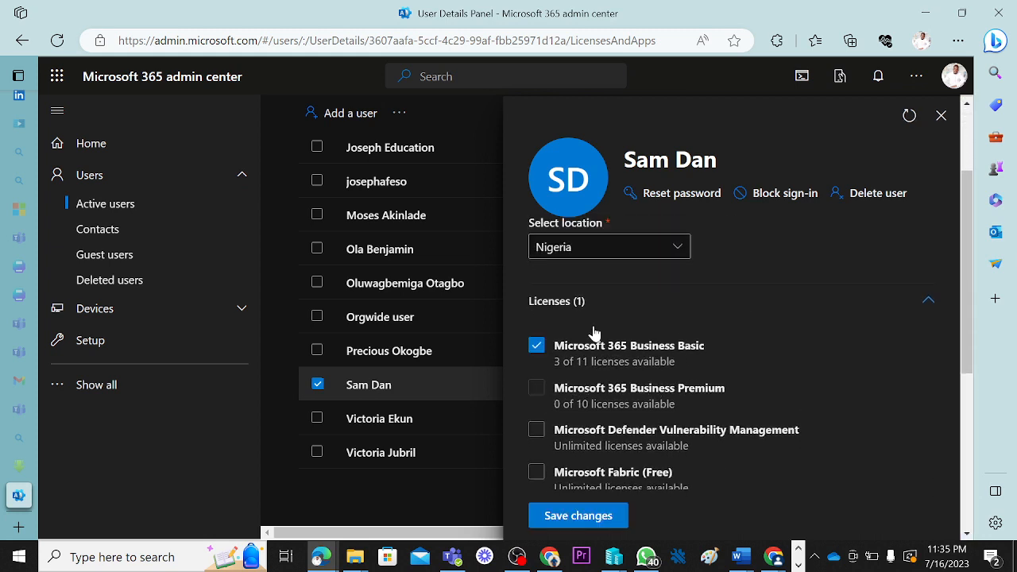
- Expand the user's apps to check that Microsoft Teams is included, save the license changes, and close the user details
scroll(596, 342, "down", 4)
left_click(573, 465)
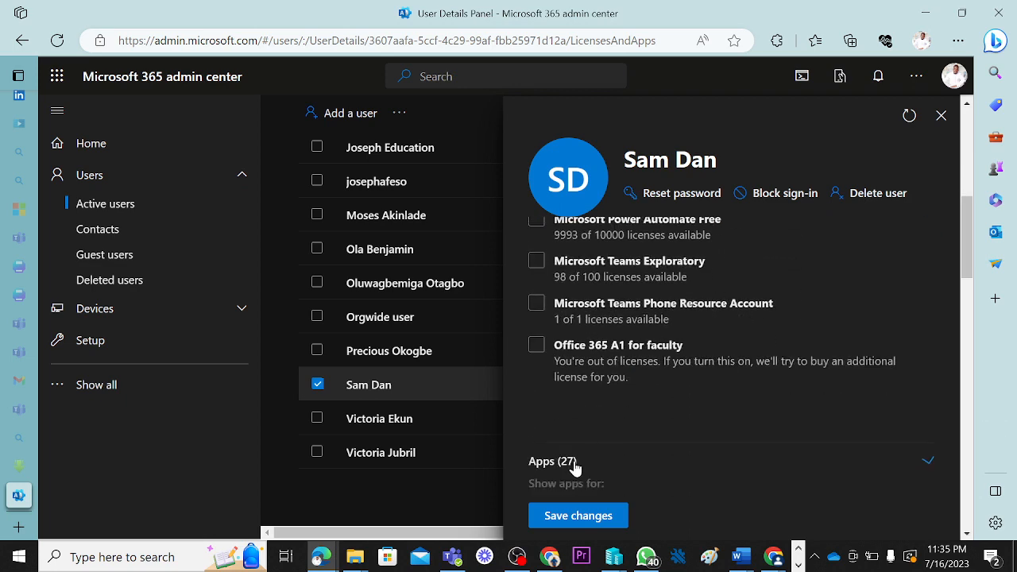
scroll(677, 427, "down", 3)
scroll(682, 407, "down", 1)
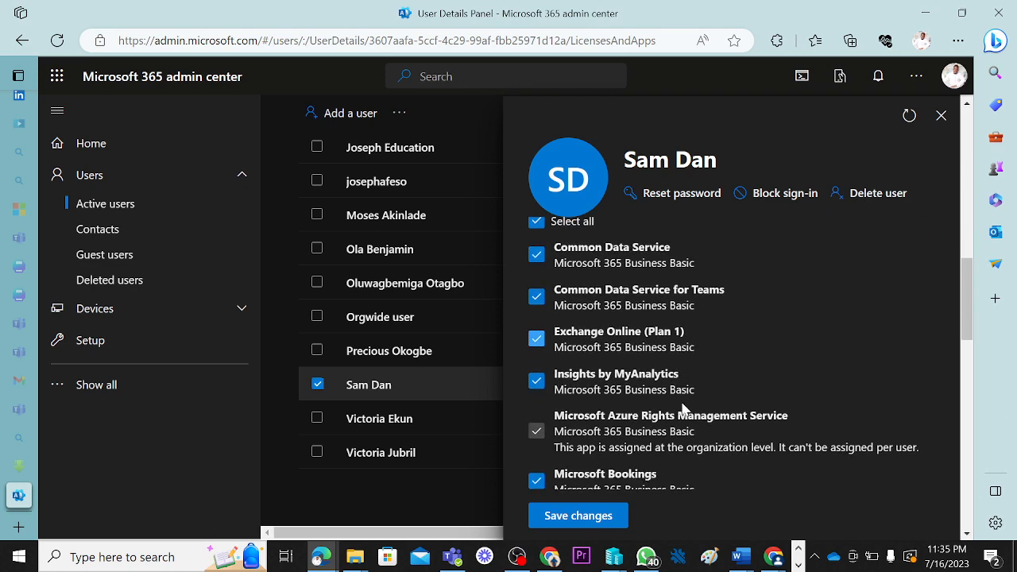
scroll(682, 407, "down", 5)
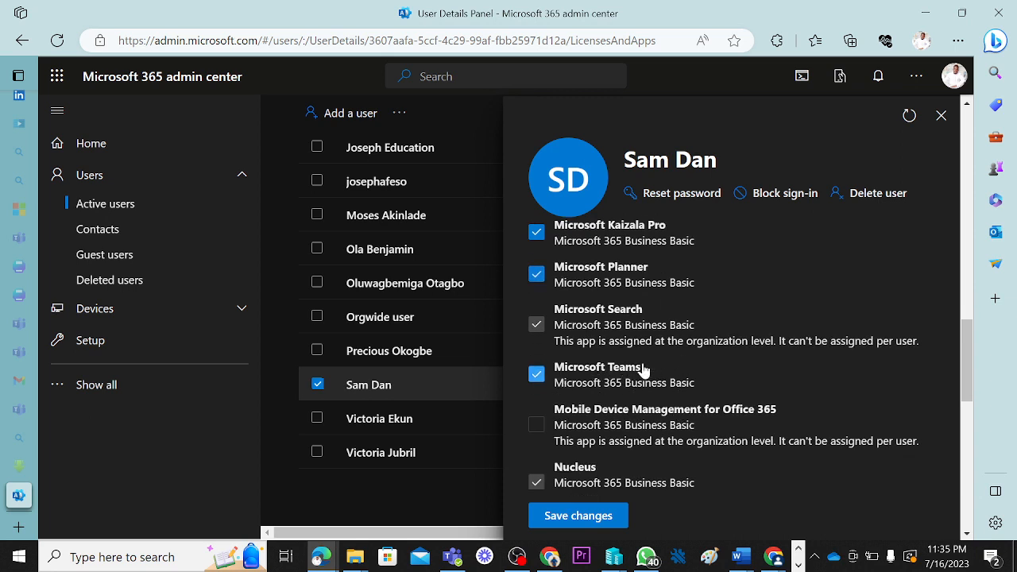
left_click(593, 517)
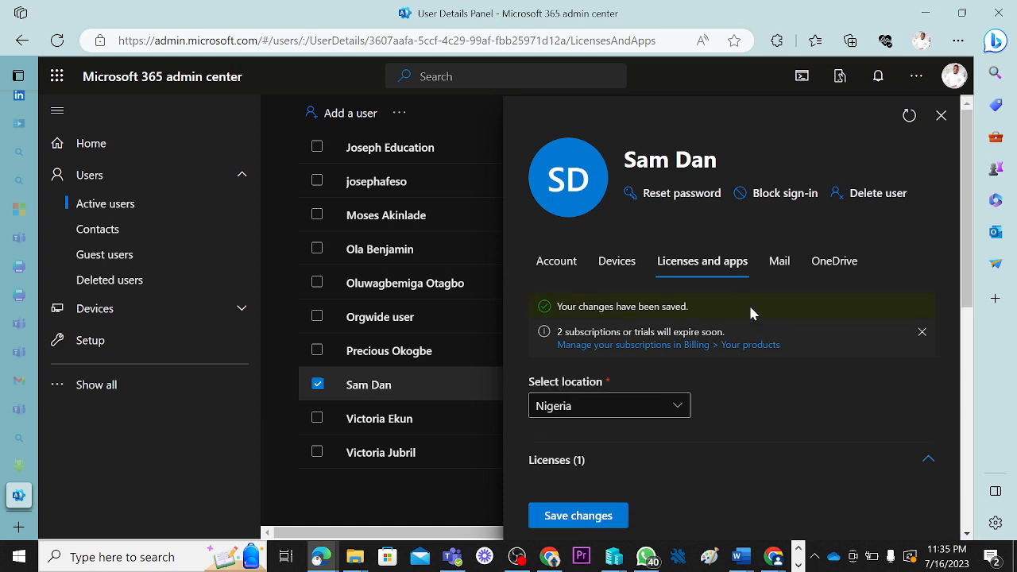
left_click(941, 116)
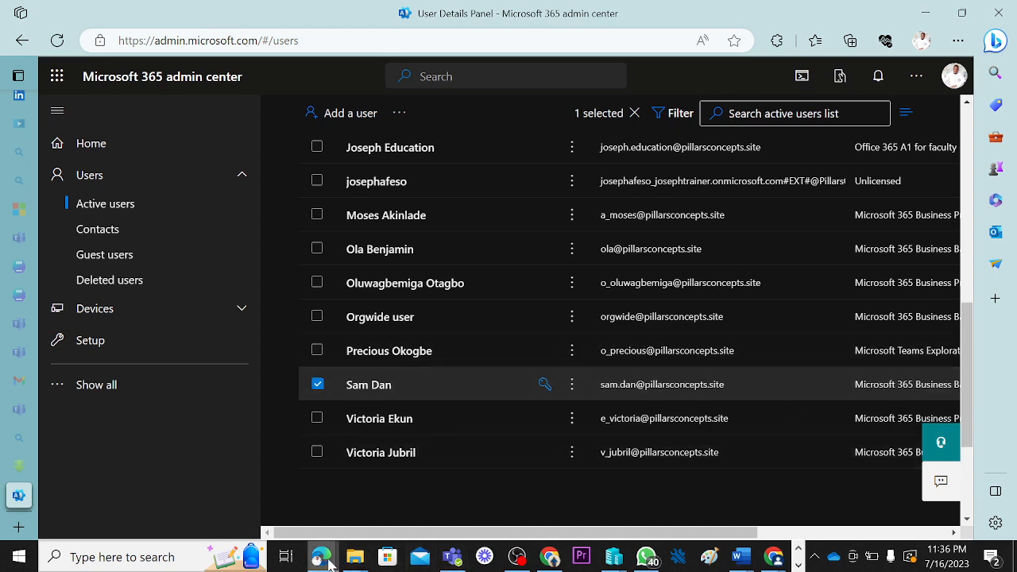
- Return to the InPrivate Teams window and reload the error page until Teams opens for the test user
mouse_move(323, 547)
left_click(486, 505)
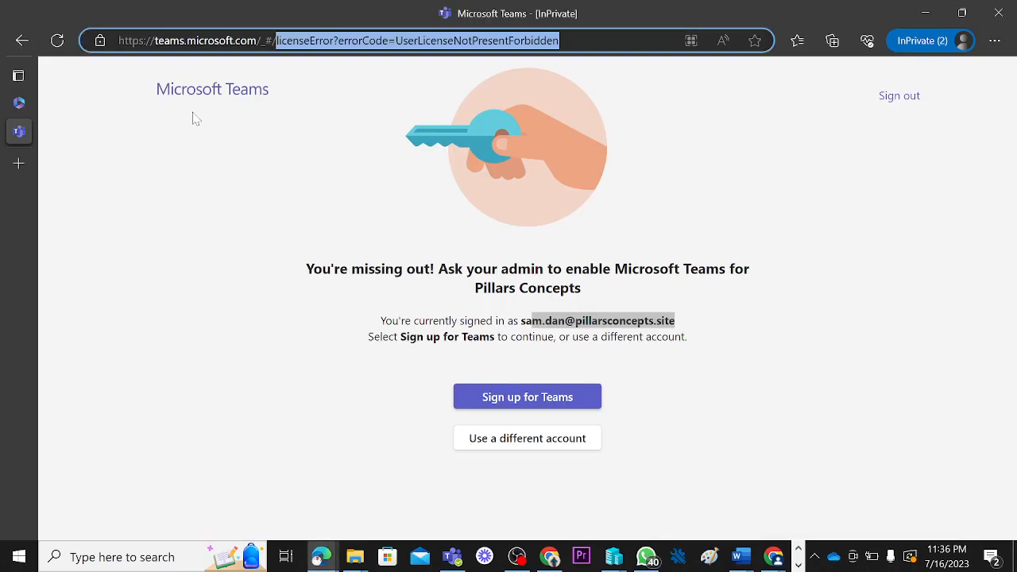
left_click(58, 40)
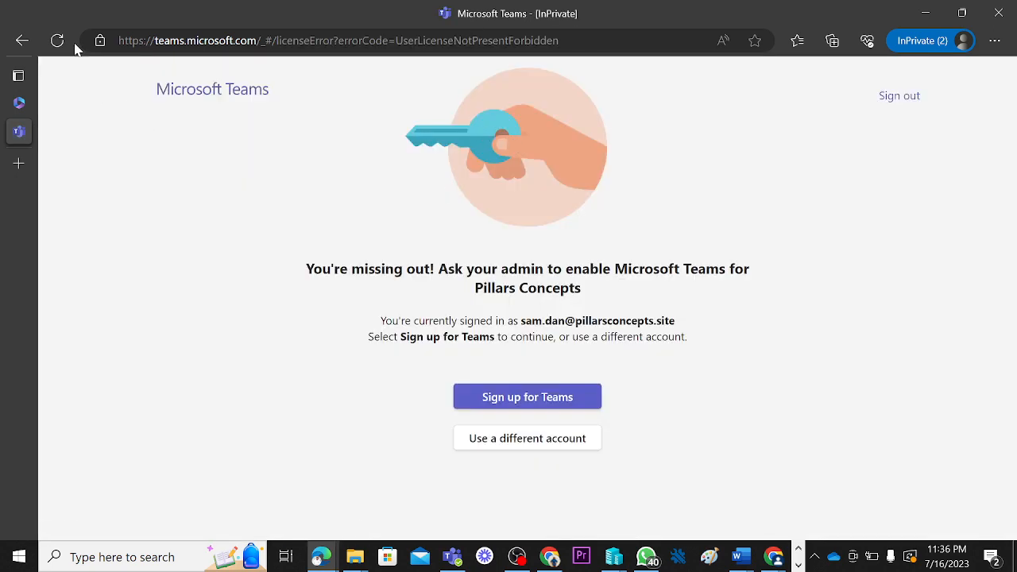
left_click(55, 44)
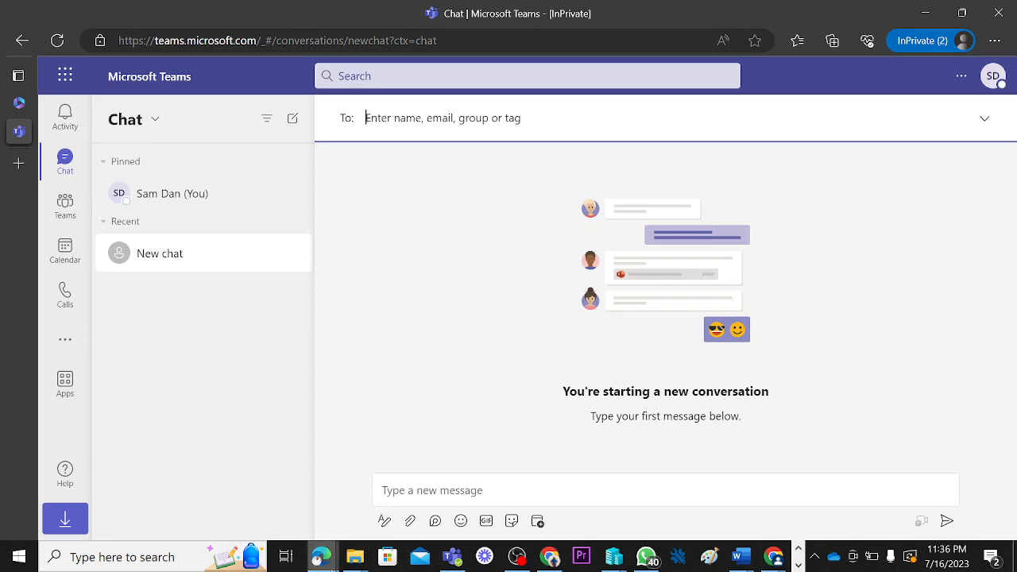
- Switch to the admin center window and open the test user's licenses and apps down to the Apps section
mouse_move(317, 562)
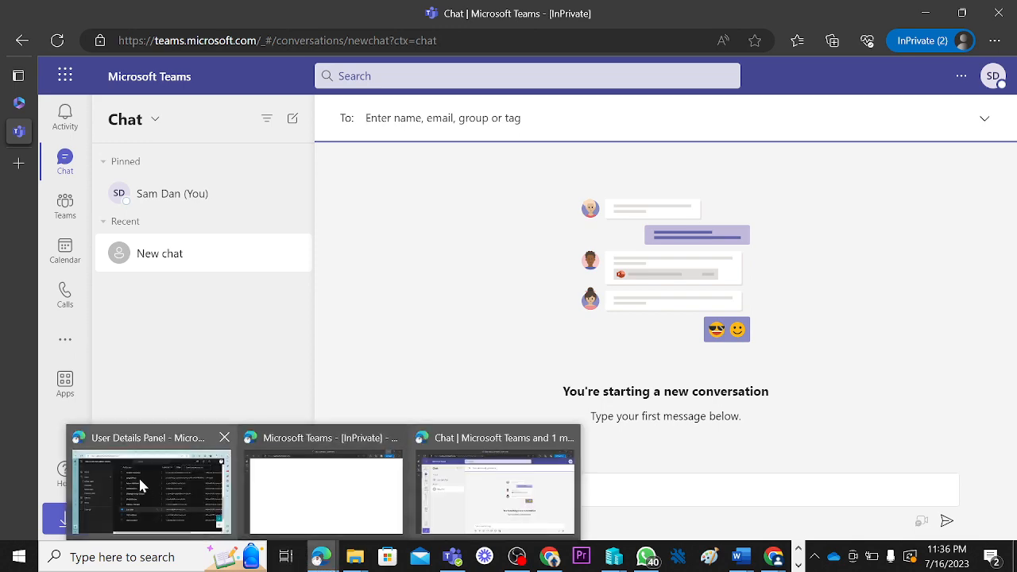
left_click(138, 475)
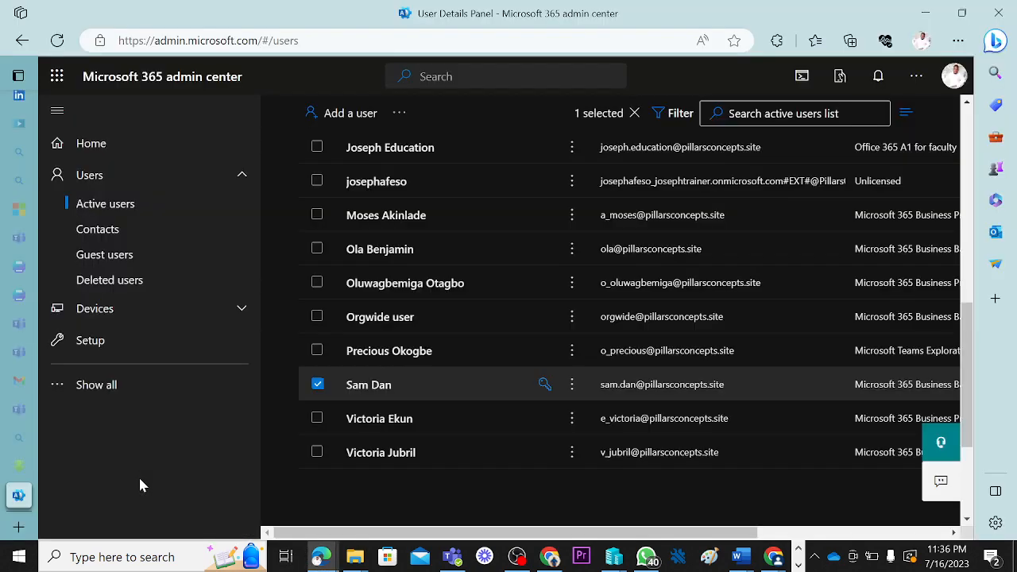
left_click(381, 386)
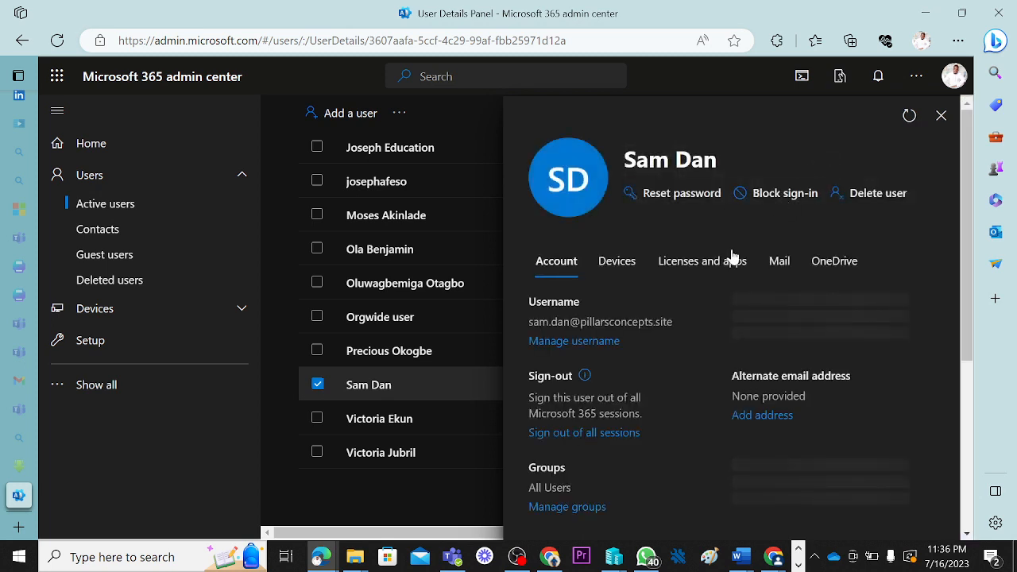
left_click(704, 266)
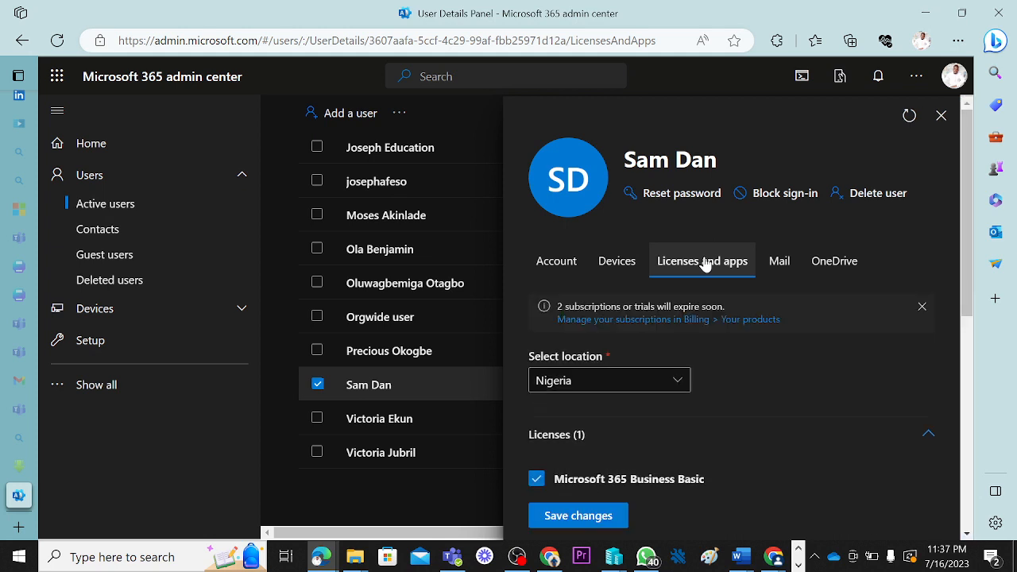
scroll(712, 271, "down", 2)
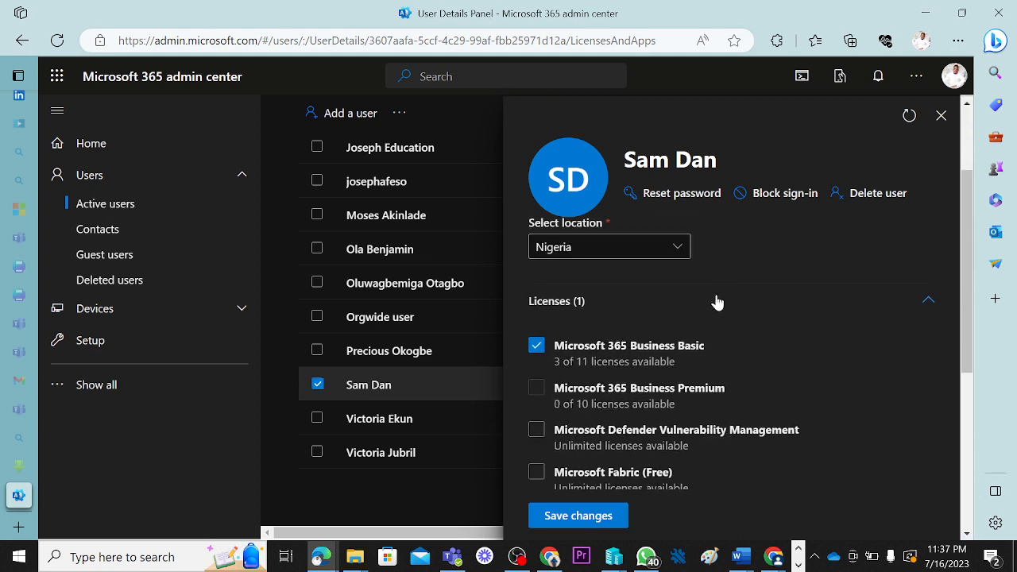
scroll(710, 308, "down", 1)
scroll(712, 311, "down", 3)
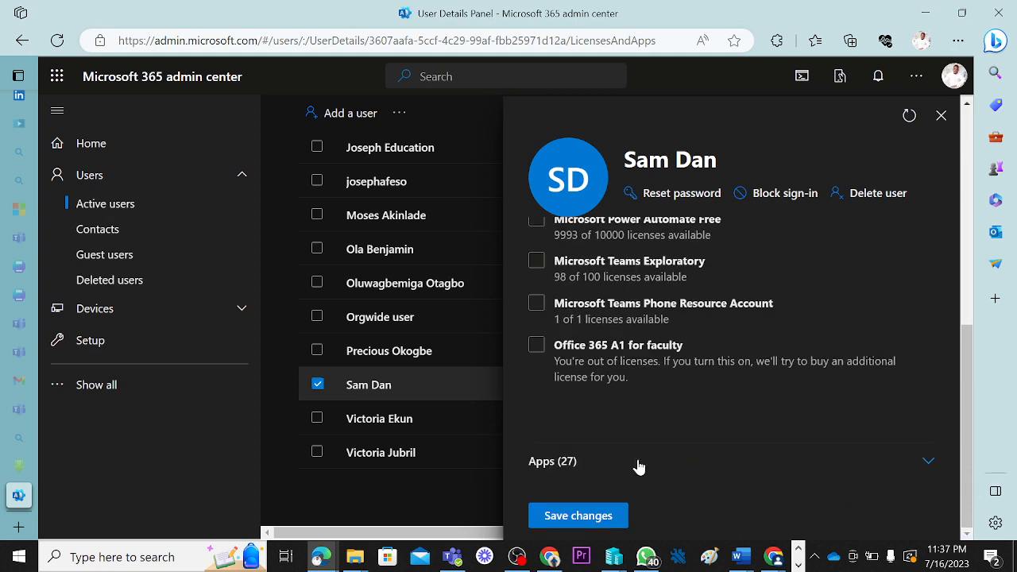
- Turn off the Microsoft Teams app under the user's Microsoft 365 Business Basic license, save the changes, and close the user details
scroll(639, 467, "down", 6)
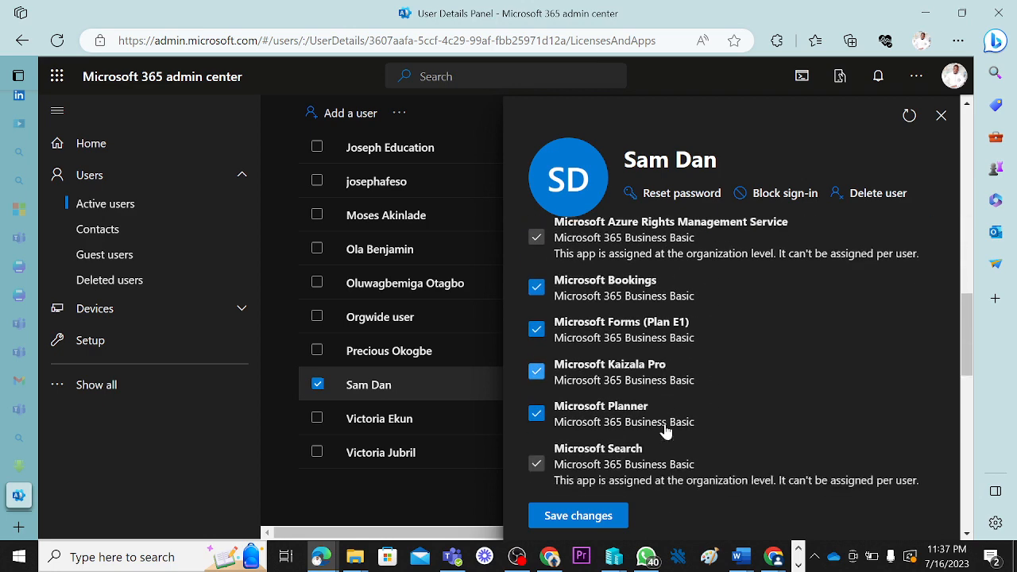
scroll(595, 406, "down", 5)
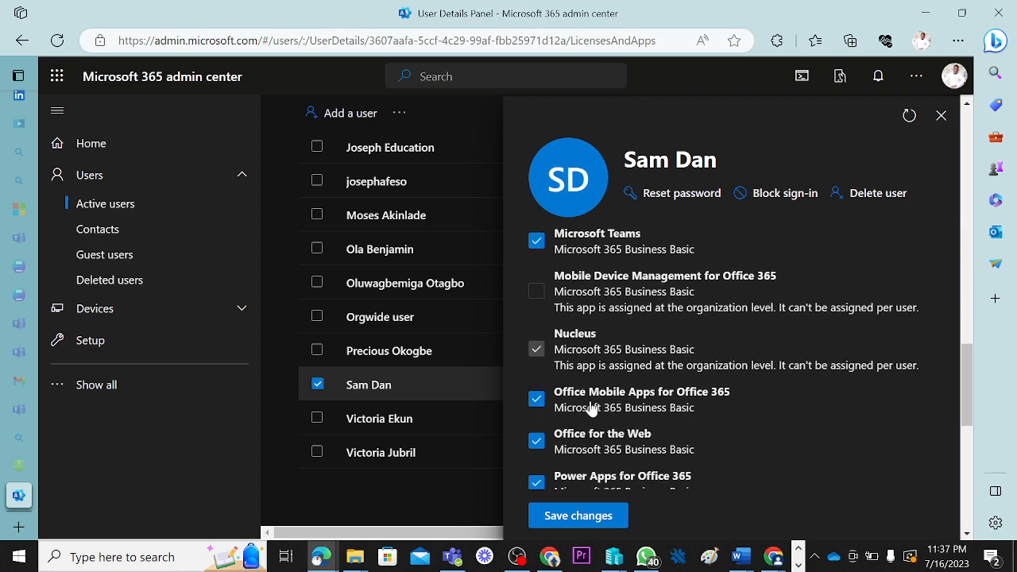
scroll(585, 411, "up", 3)
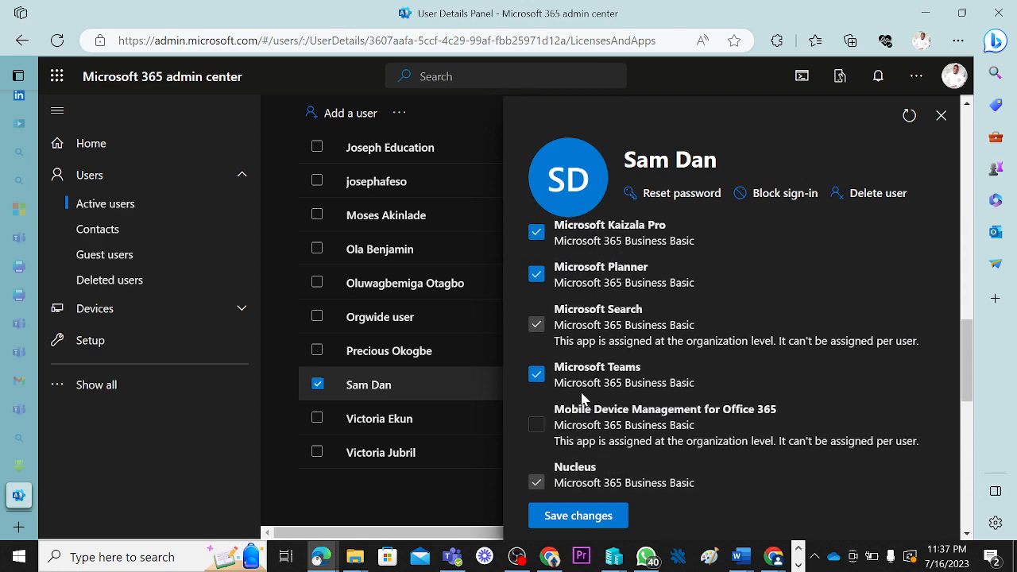
left_click(543, 375)
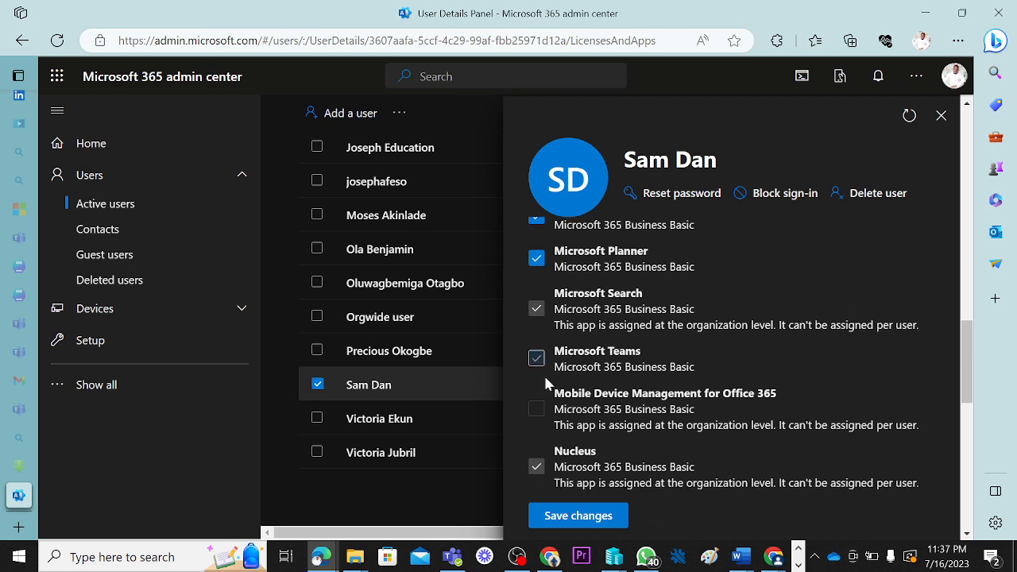
left_click(601, 516)
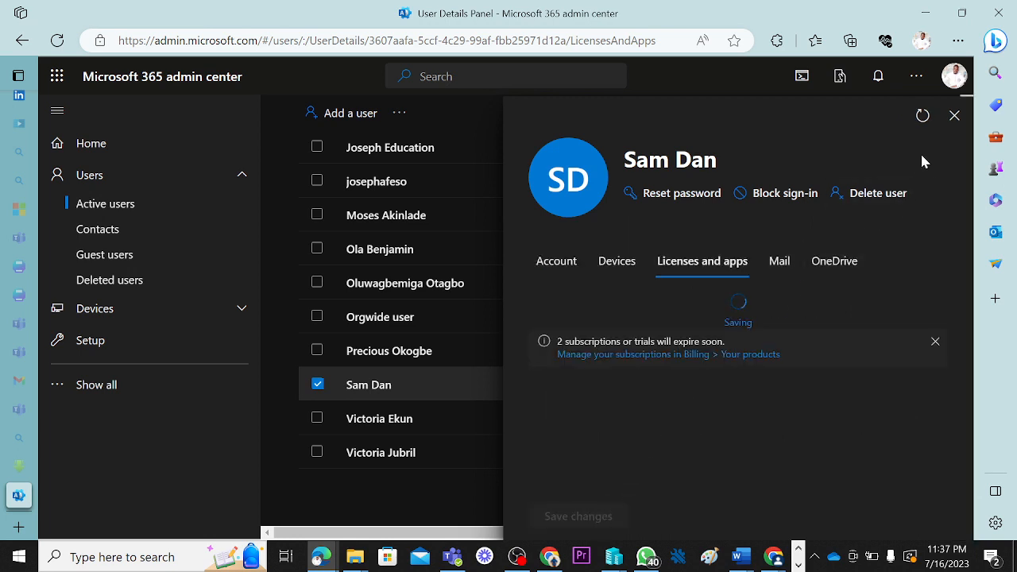
left_click(941, 115)
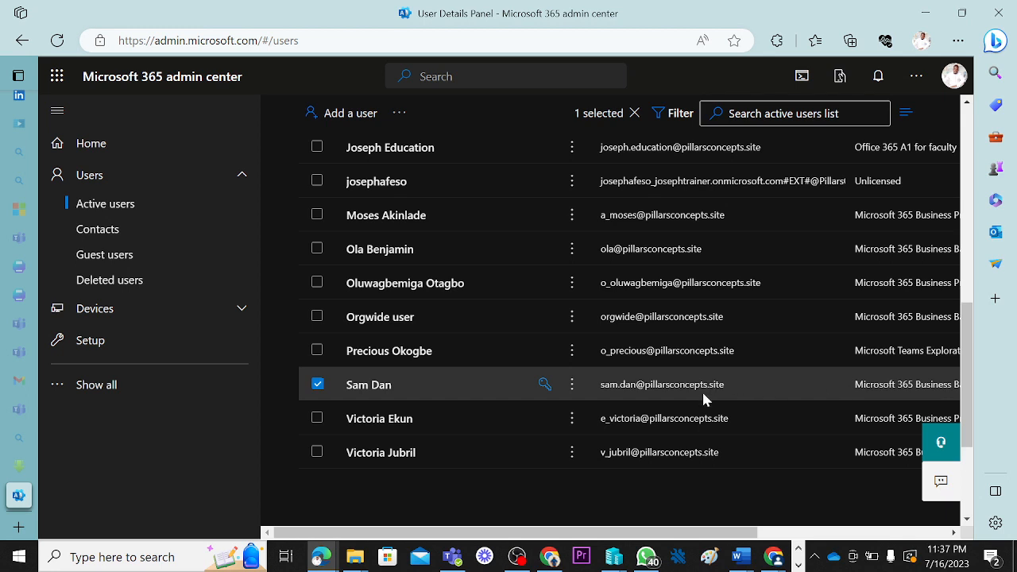
- Return to the InPrivate Teams window, dismiss the mobile app promotion, and reload Teams to test the user's access
mouse_move(326, 558)
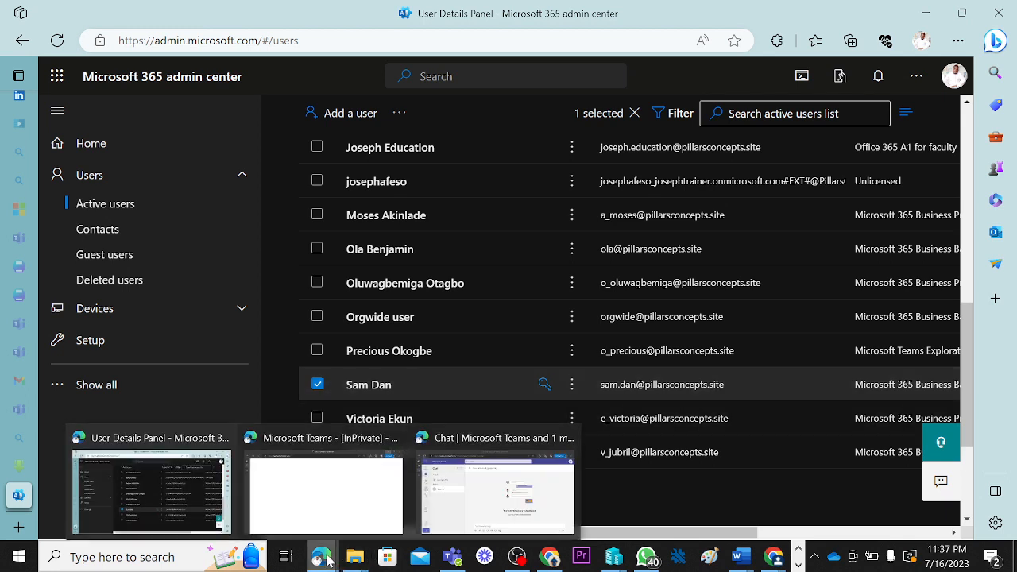
left_click(464, 496)
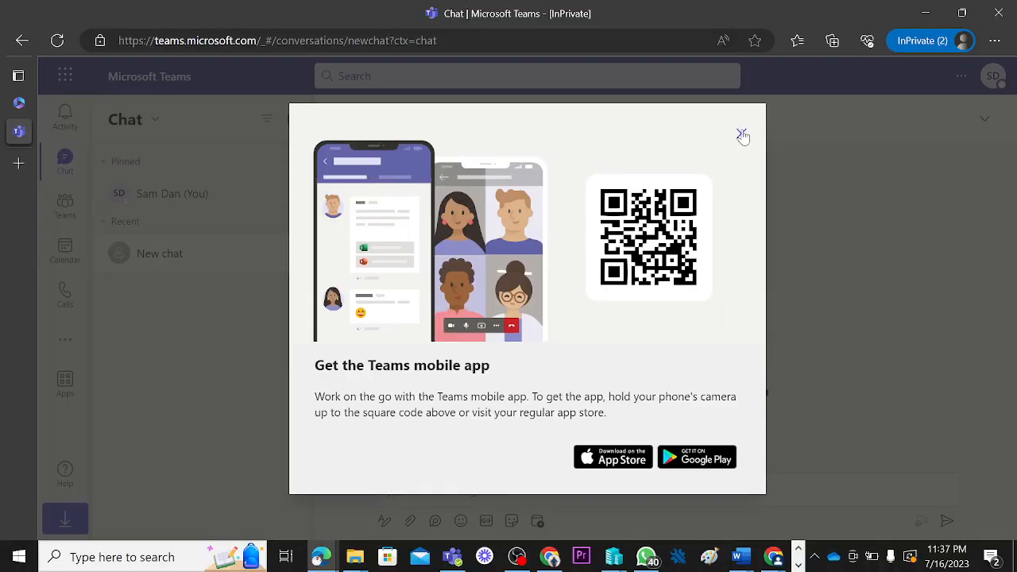
left_click(741, 133)
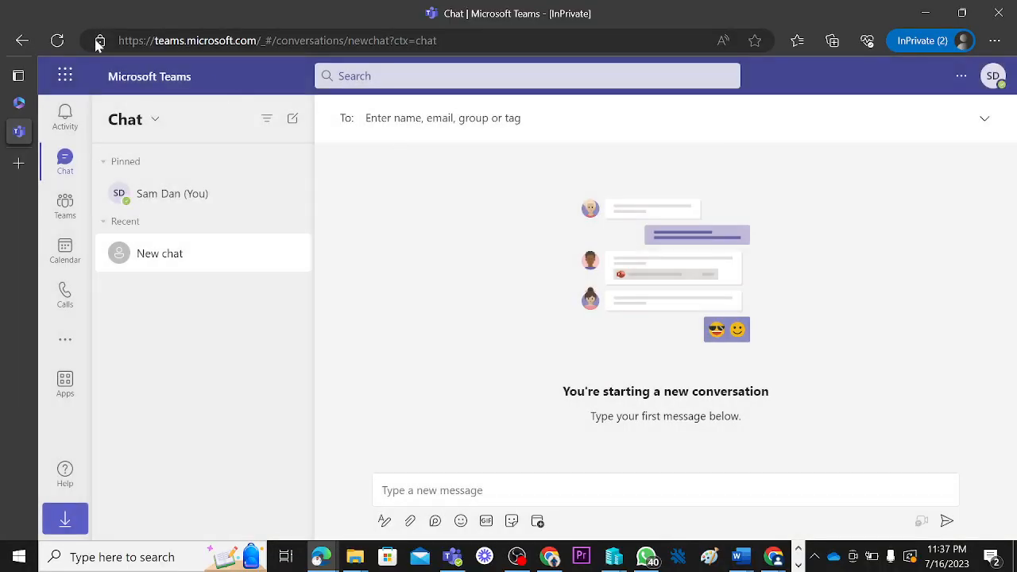
left_click(58, 41)
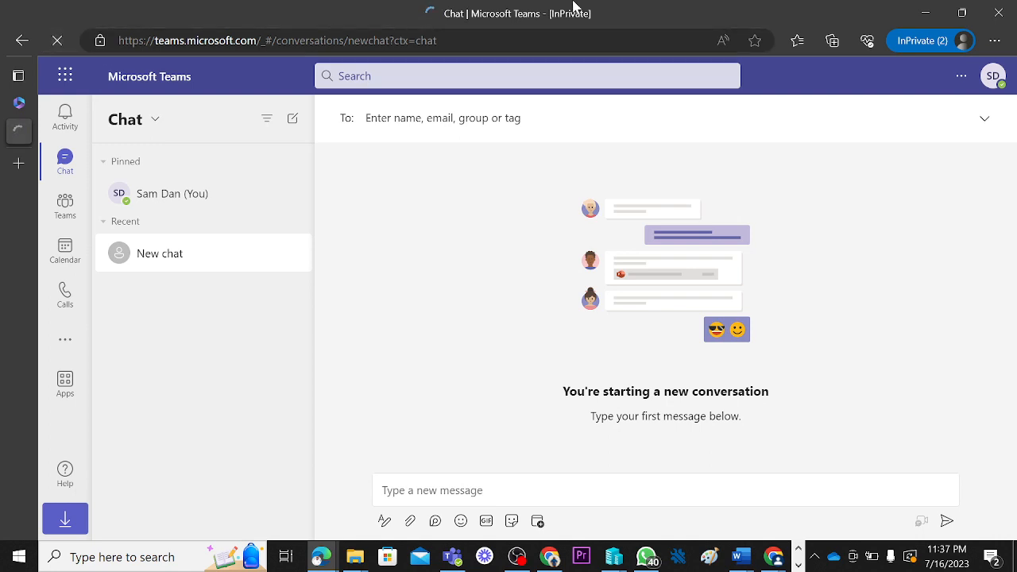